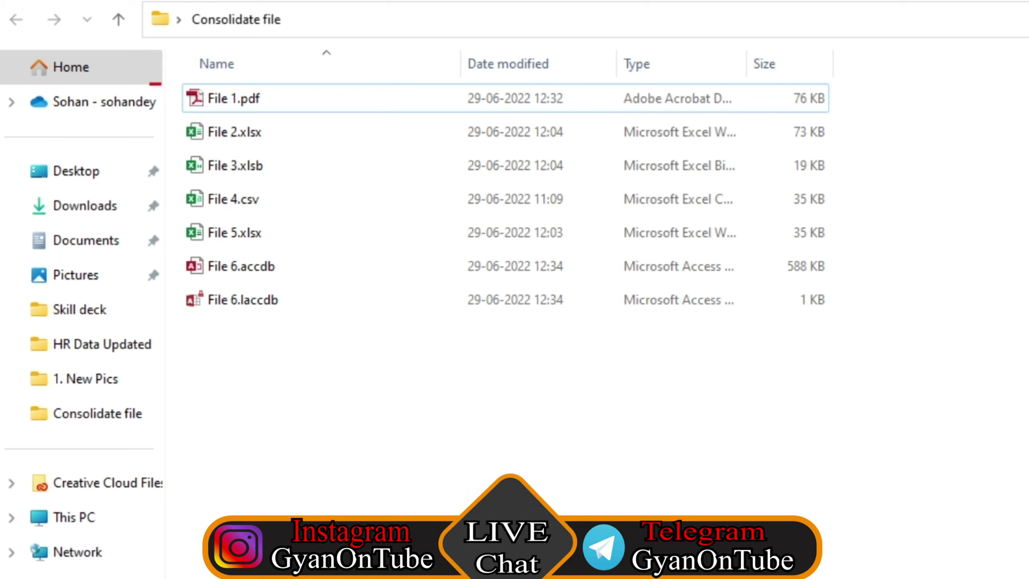
Step: Outline each of the six source files, from File 1.pdf through File 6.accdb, in the folder
{"action": "left_click_drag", "start_coordinate": [151, 84], "coordinate": [406, 283]}
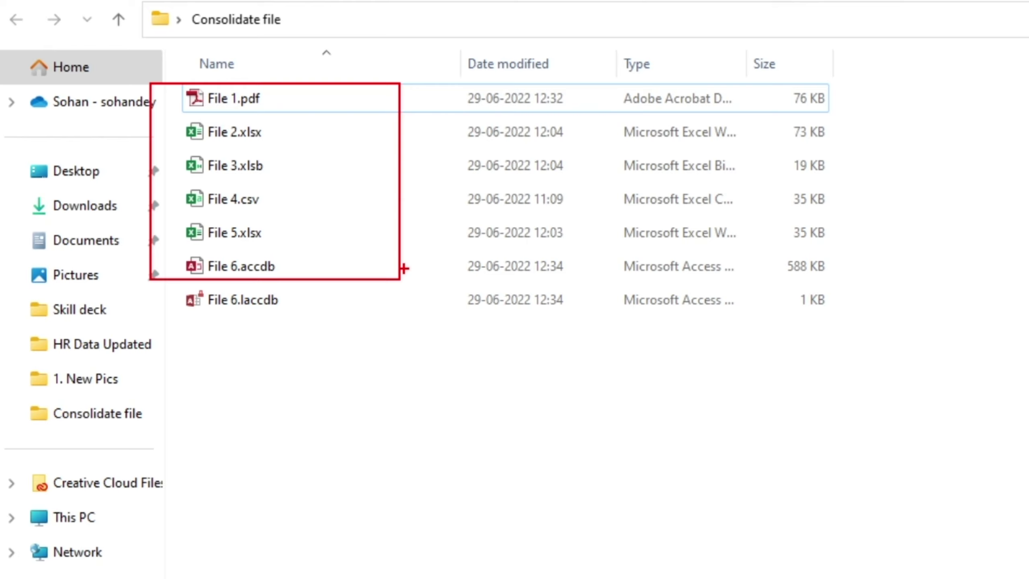
{"action": "key", "text": "Escape"}
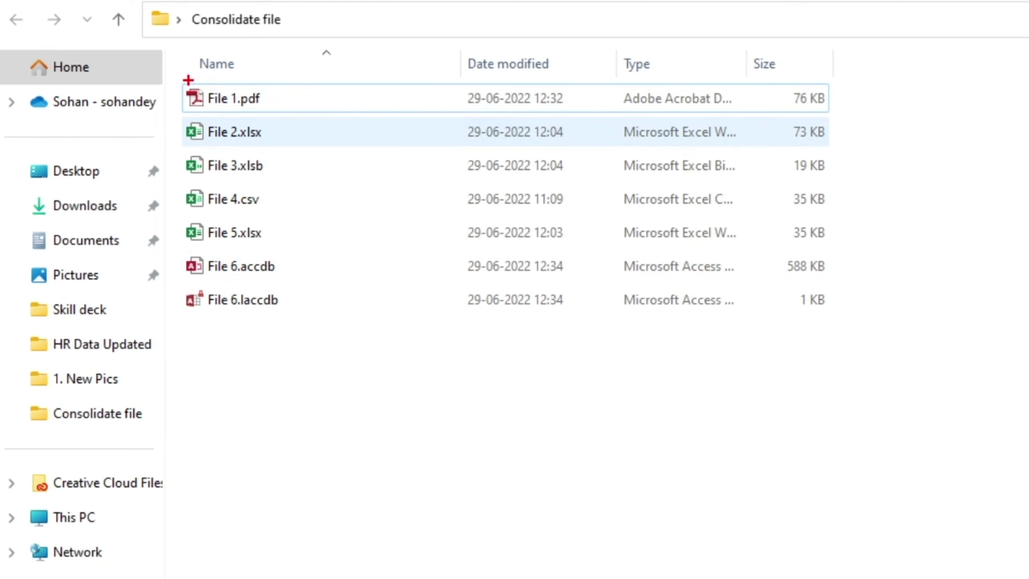
{"action": "left_click_drag", "start_coordinate": [168, 75], "coordinate": [301, 108]}
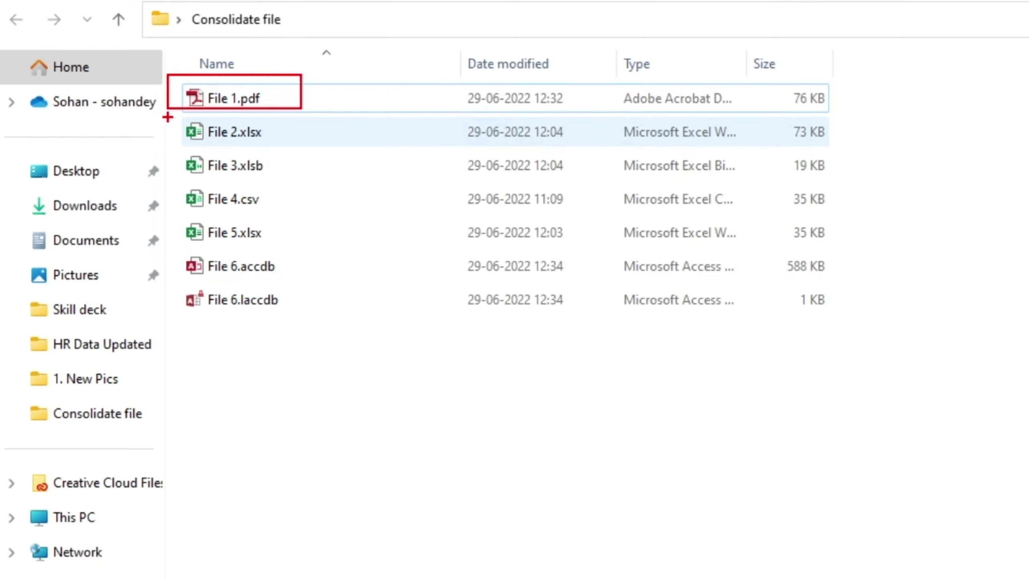
{"action": "left_click_drag", "start_coordinate": [167, 117], "coordinate": [292, 149]}
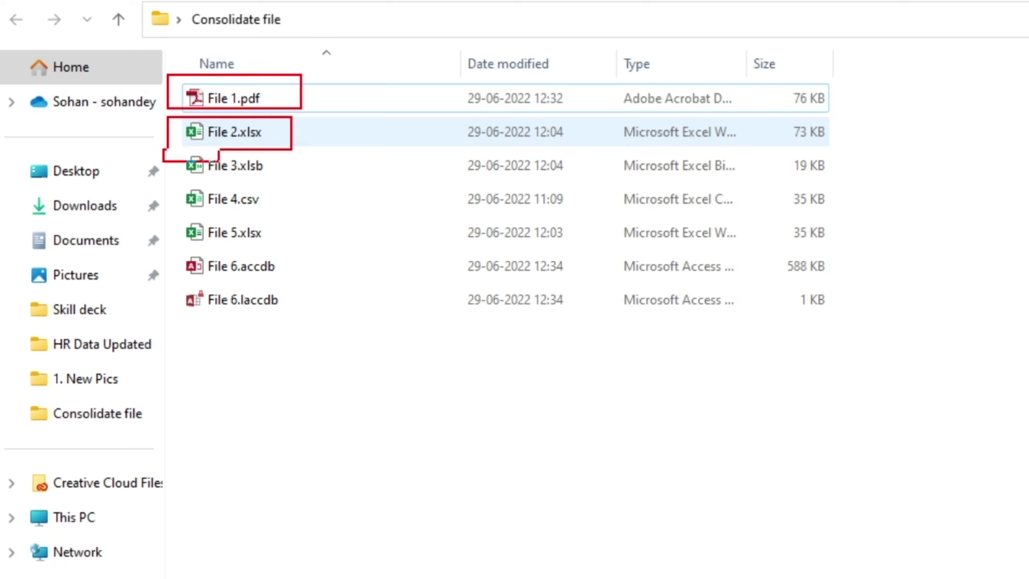
{"action": "left_click_drag", "start_coordinate": [163, 149], "coordinate": [306, 180]}
{"action": "left_click_drag", "start_coordinate": [176, 182], "coordinate": [310, 210]}
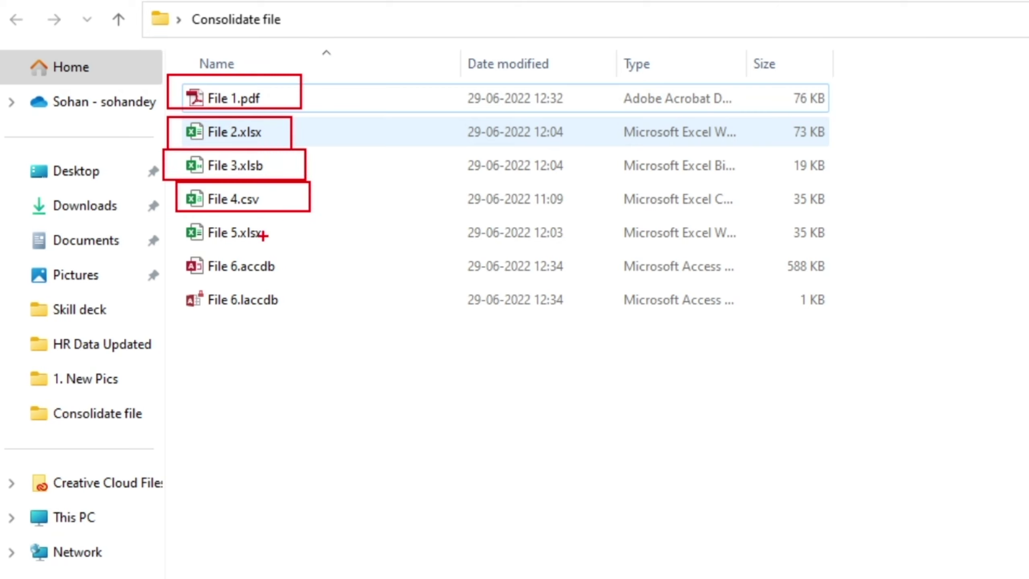
{"action": "left_click_drag", "start_coordinate": [166, 213], "coordinate": [303, 247]}
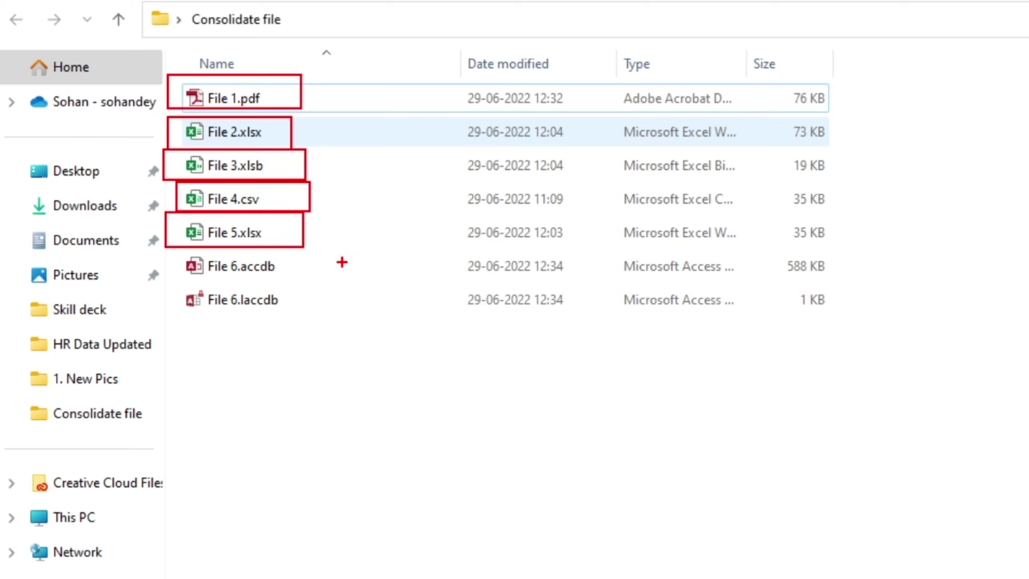
{"action": "left_click_drag", "start_coordinate": [165, 248], "coordinate": [318, 293]}
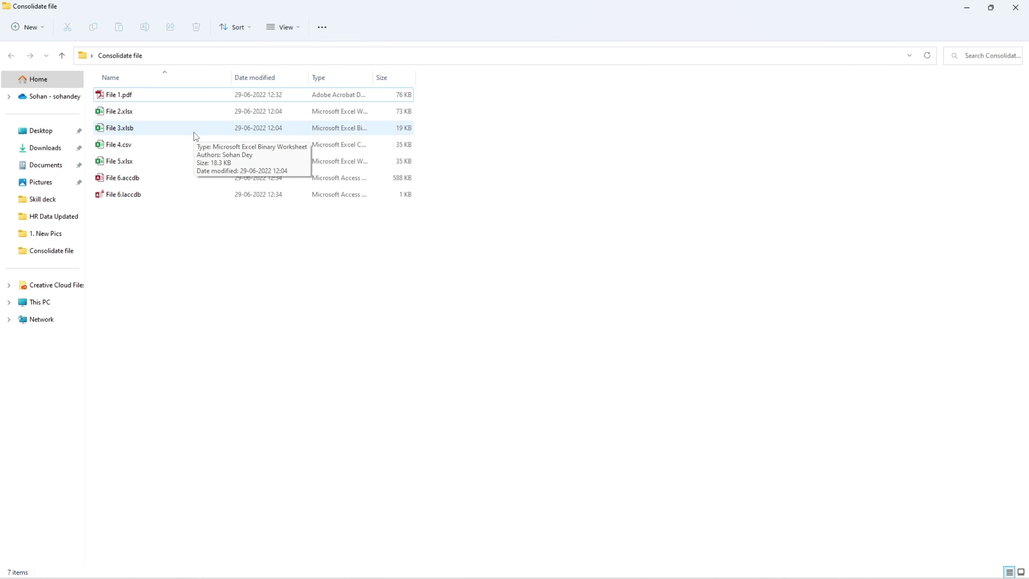
Step: Minimize the folder, then annotate File 1.pdf's sales table and its Year column in Acrobat
{"action": "left_click", "coordinate": [966, 7]}
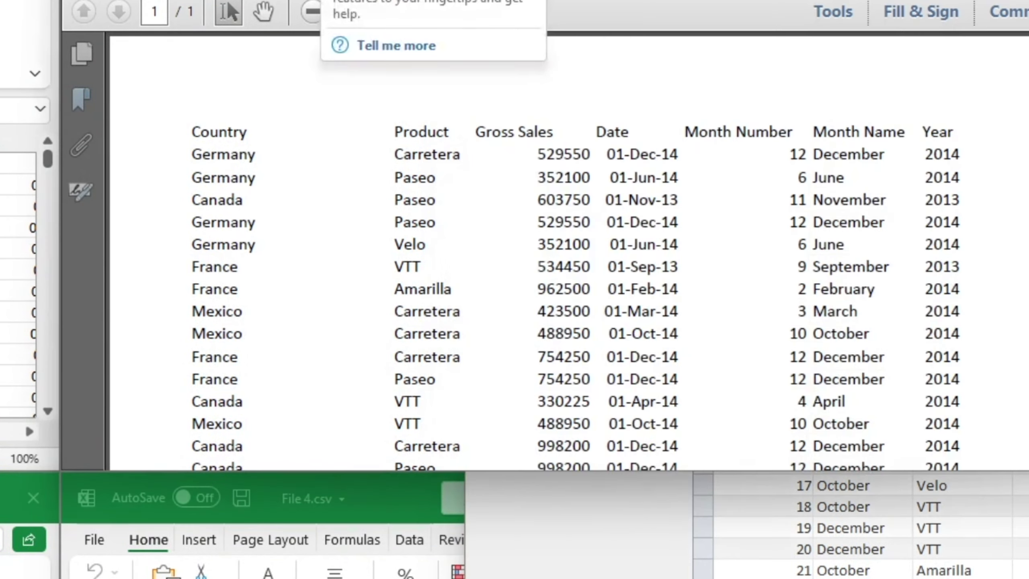
{"action": "key", "text": "alt+Tab"}
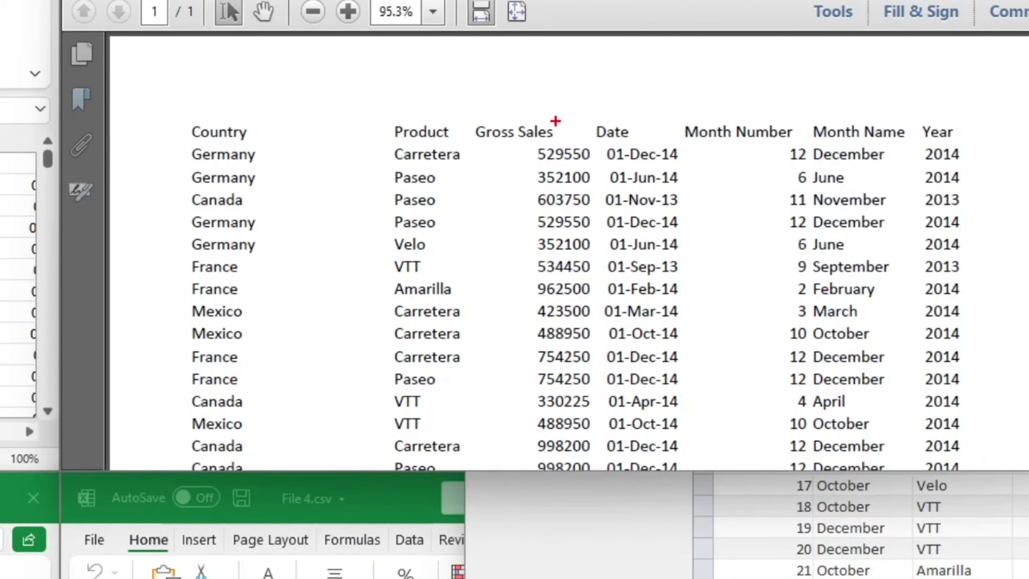
{"action": "left_click_drag", "start_coordinate": [141, 86], "coordinate": [1024, 460]}
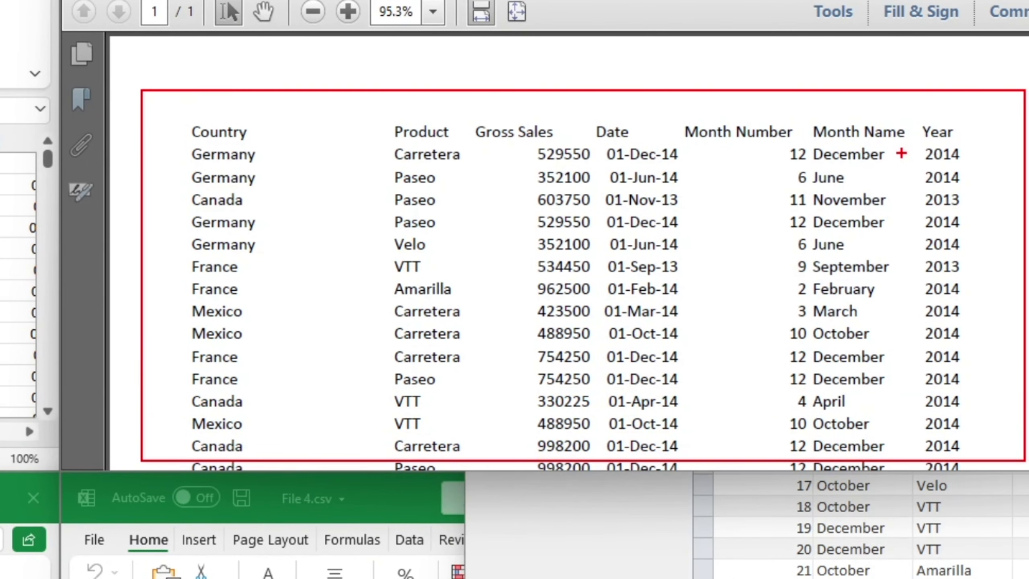
{"action": "left_click_drag", "start_coordinate": [909, 109], "coordinate": [1001, 452]}
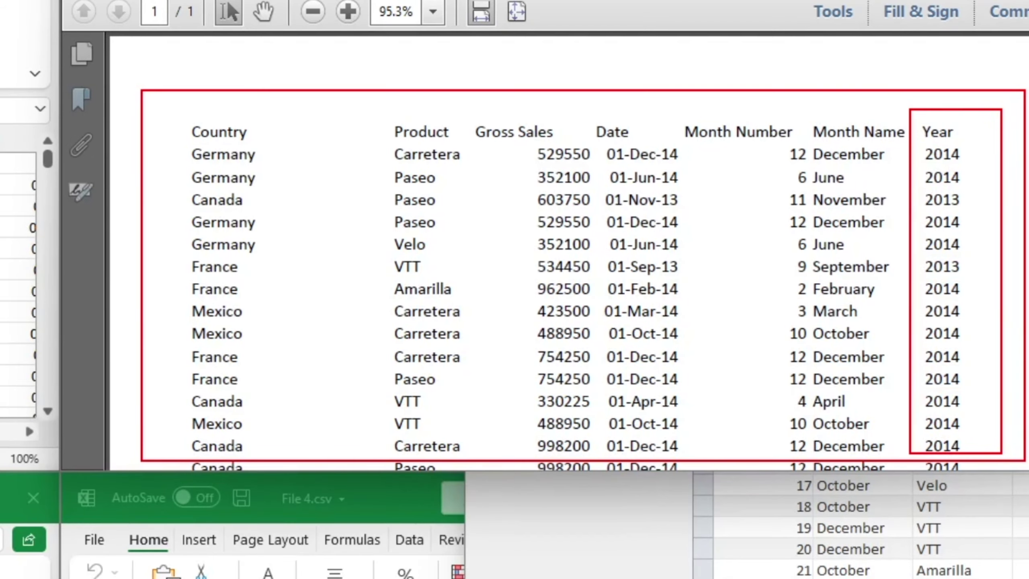
{"action": "left_click_drag", "start_coordinate": [957, 129], "coordinate": [1028, 35]}
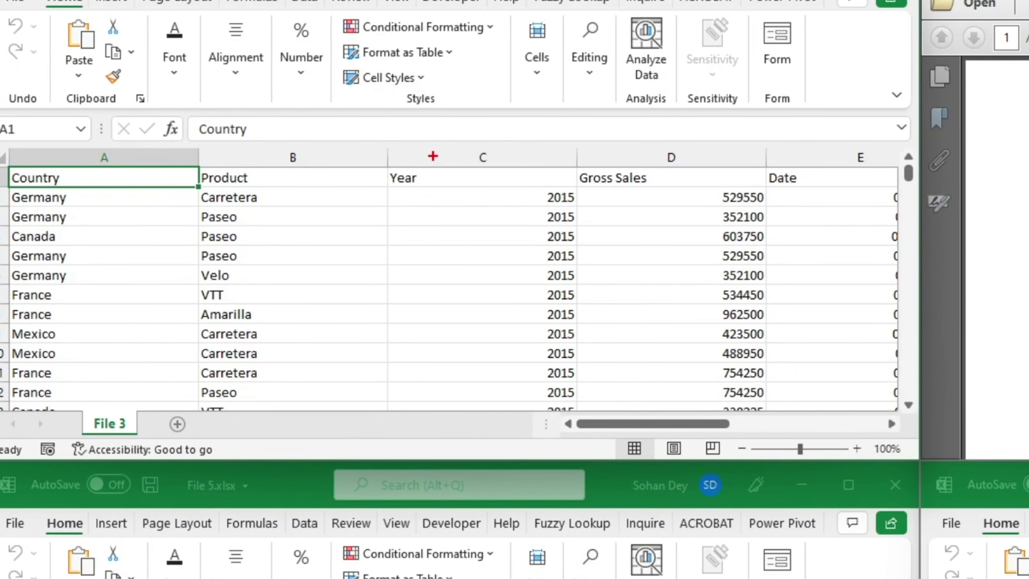
Step: Outline the Year column in File 3 and in File 5 to compare them
{"action": "left_click_drag", "start_coordinate": [364, 142], "coordinate": [580, 390]}
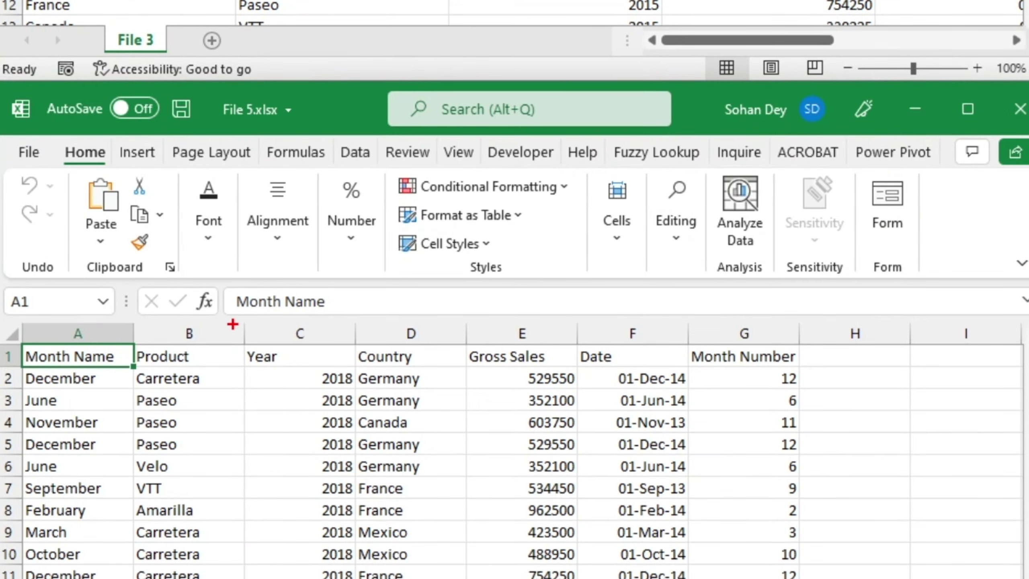
{"action": "left_click_drag", "start_coordinate": [116, 407], "coordinate": [171, 500]}
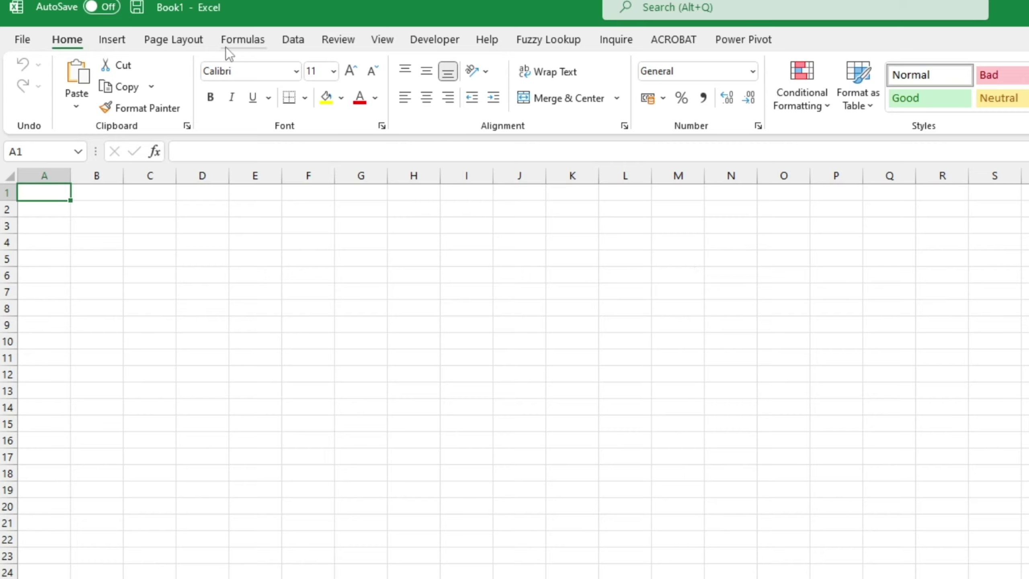
Step: Launch the Power Query Editor from Data > Get Data
{"action": "left_click", "coordinate": [294, 40]}
{"action": "left_click", "coordinate": [32, 106]}
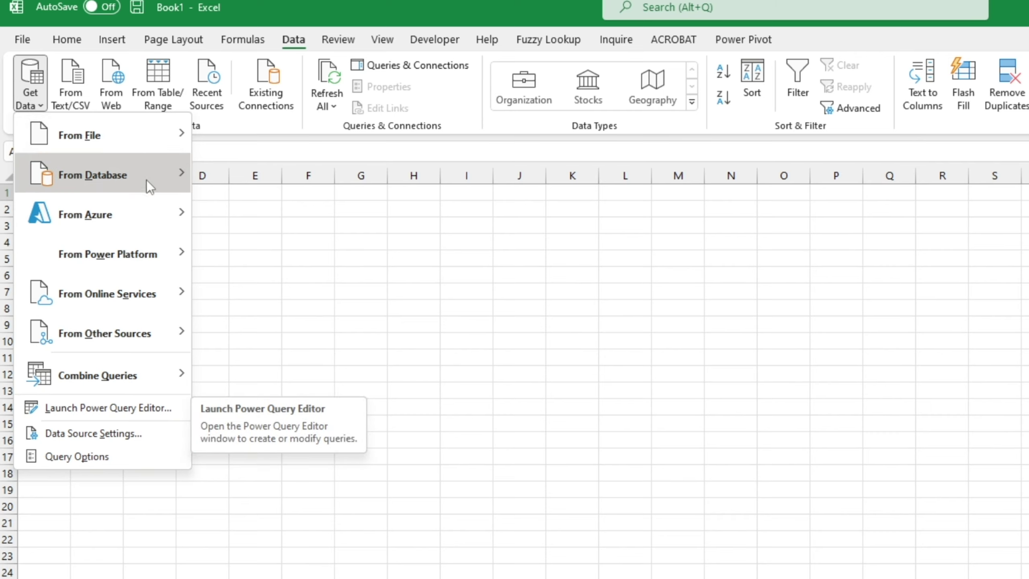
{"action": "mouse_move", "coordinate": [97, 375]}
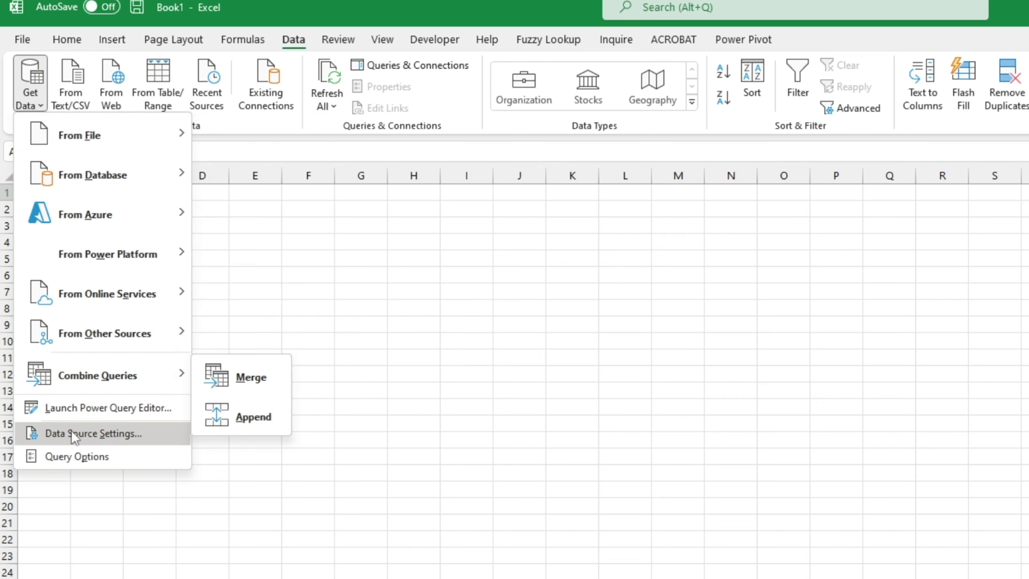
{"action": "left_click", "coordinate": [91, 409]}
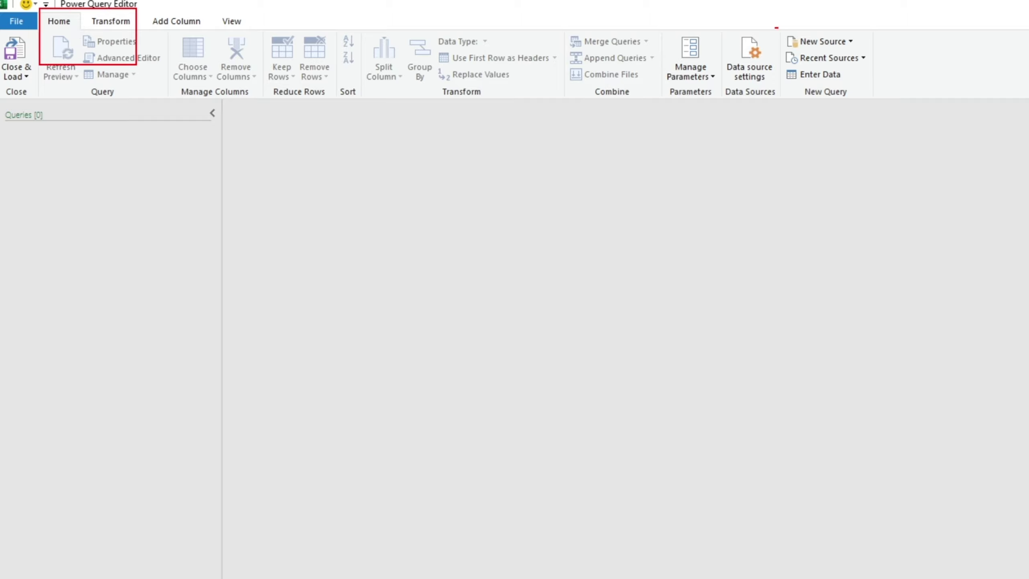
Step: Import File 4.csv through the Text/CSV source as the File 4 query
{"action": "left_click", "coordinate": [850, 41]}
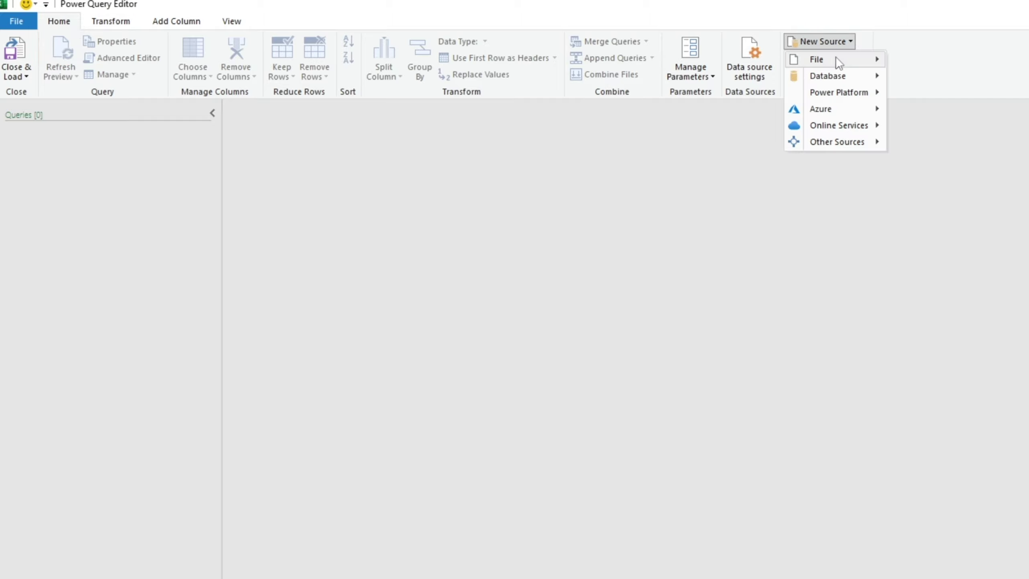
{"action": "mouse_move", "coordinate": [832, 59]}
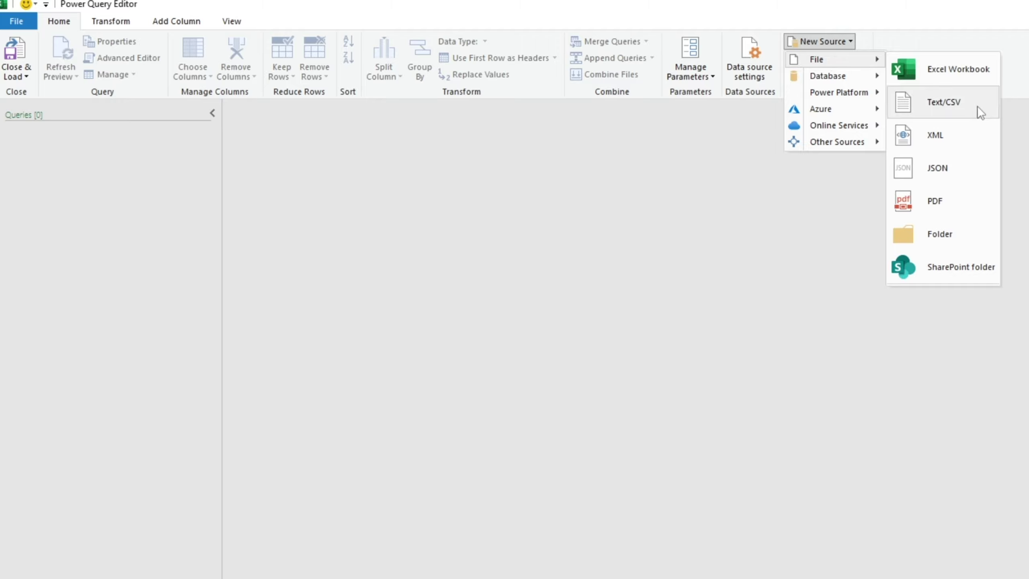
{"action": "left_click", "coordinate": [951, 105]}
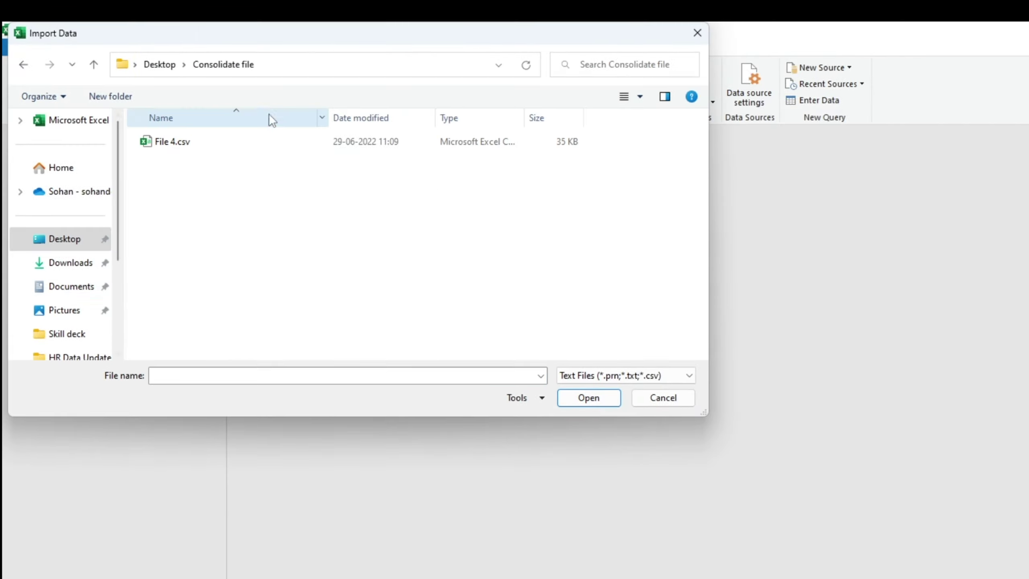
{"action": "left_click", "coordinate": [173, 145]}
{"action": "left_click", "coordinate": [583, 403]}
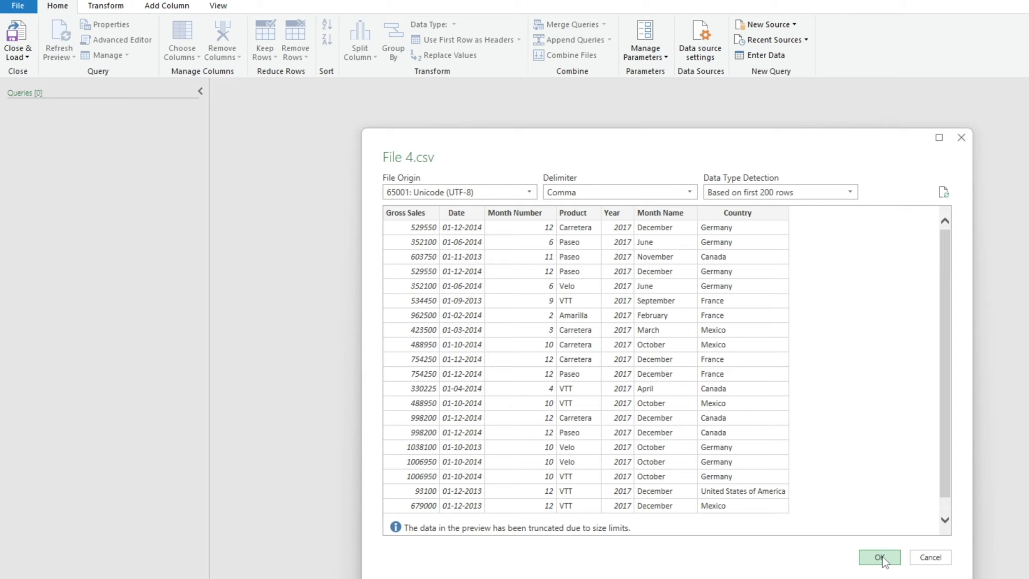
{"action": "left_click", "coordinate": [883, 559]}
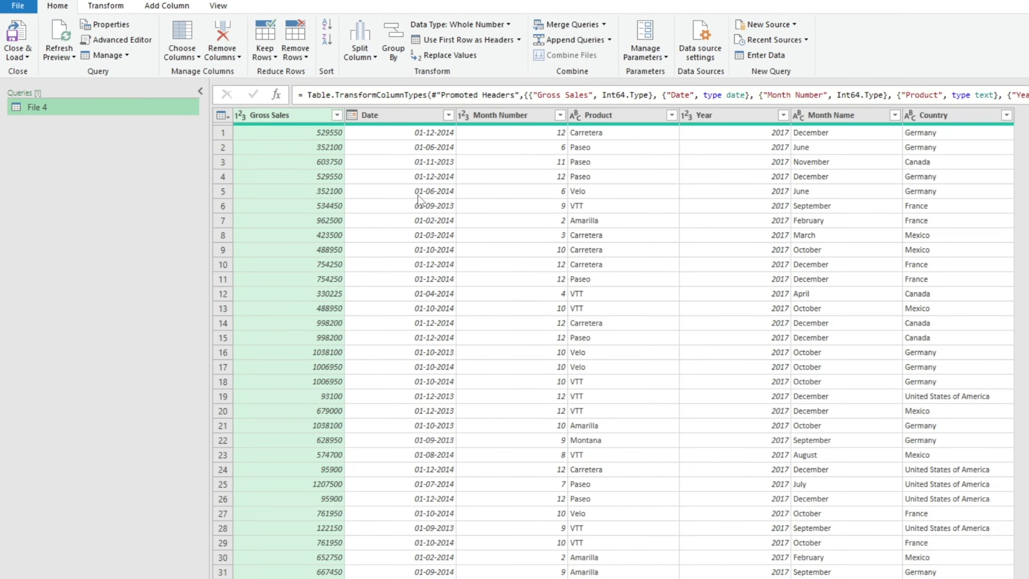
Step: Import the File 2 table from File 2.xlsx as a new query
{"action": "left_click", "coordinate": [795, 25]}
{"action": "mouse_move", "coordinate": [762, 41]}
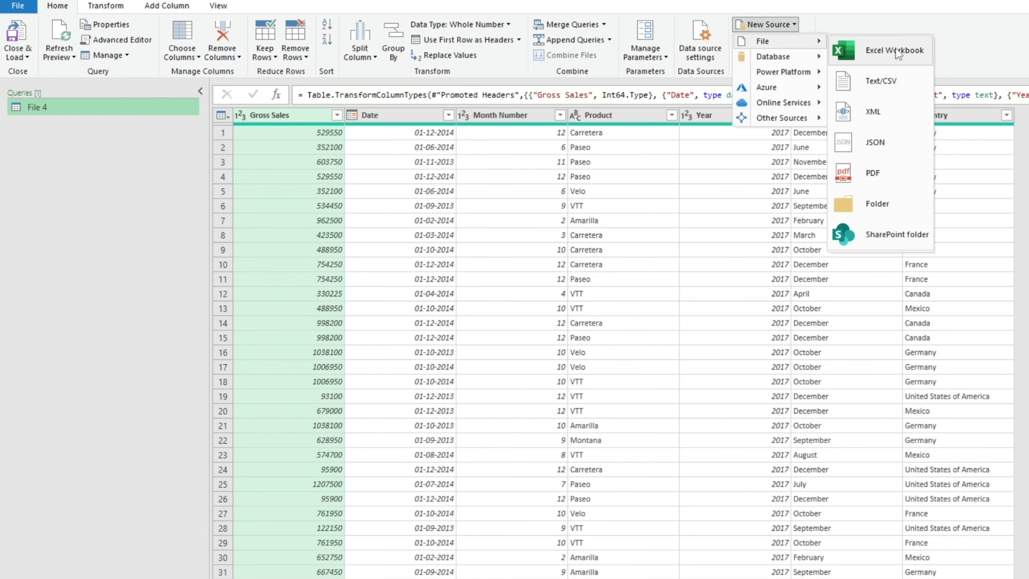
{"action": "left_click", "coordinate": [896, 53]}
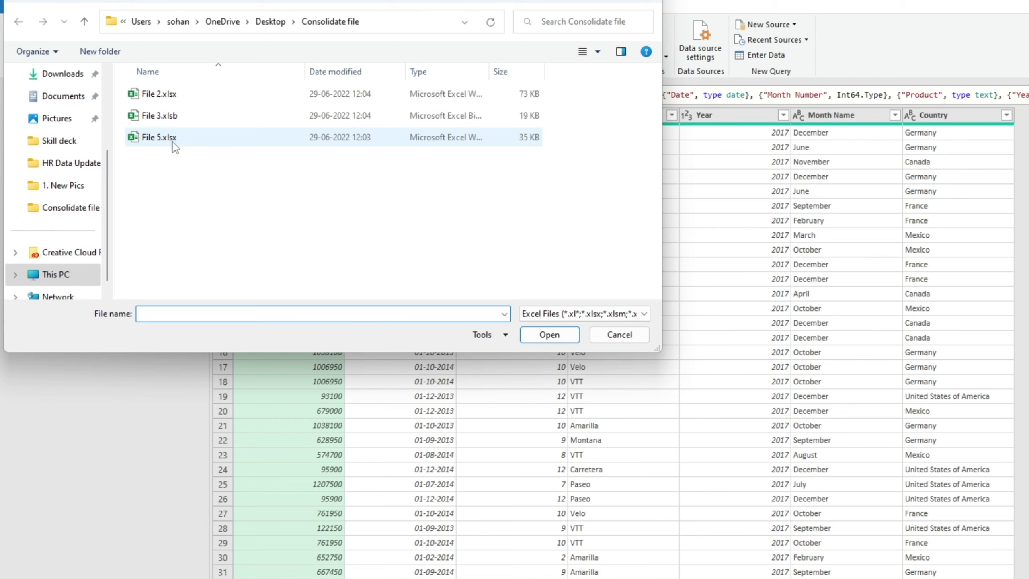
{"action": "left_click", "coordinate": [166, 97]}
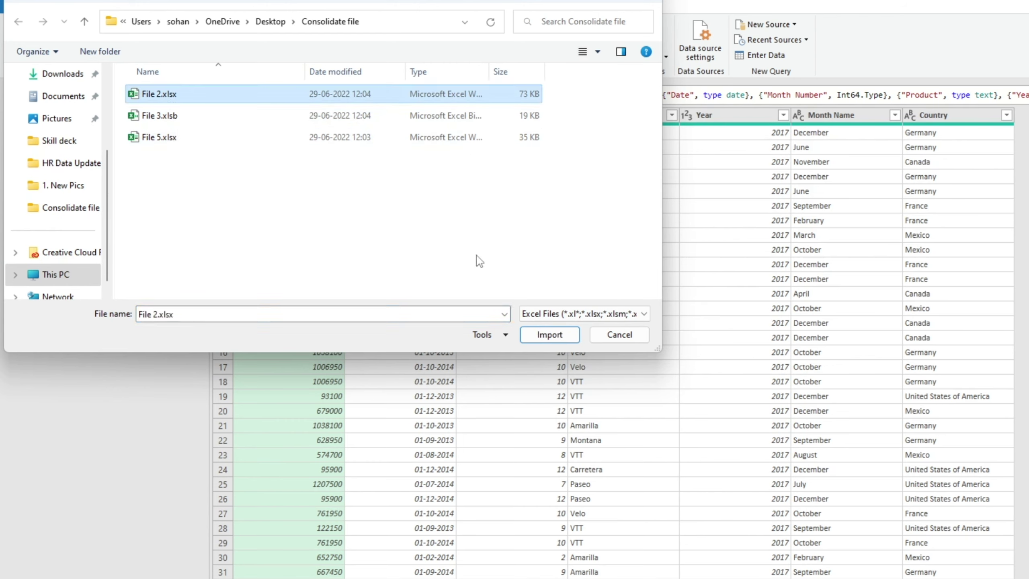
{"action": "left_click", "coordinate": [551, 334]}
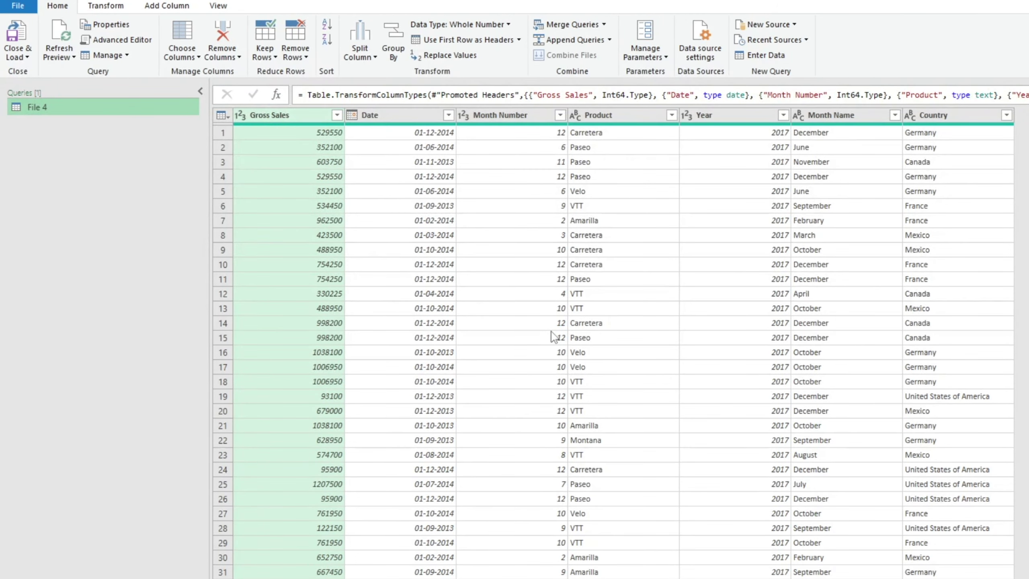
{"action": "left_click", "coordinate": [466, 247]}
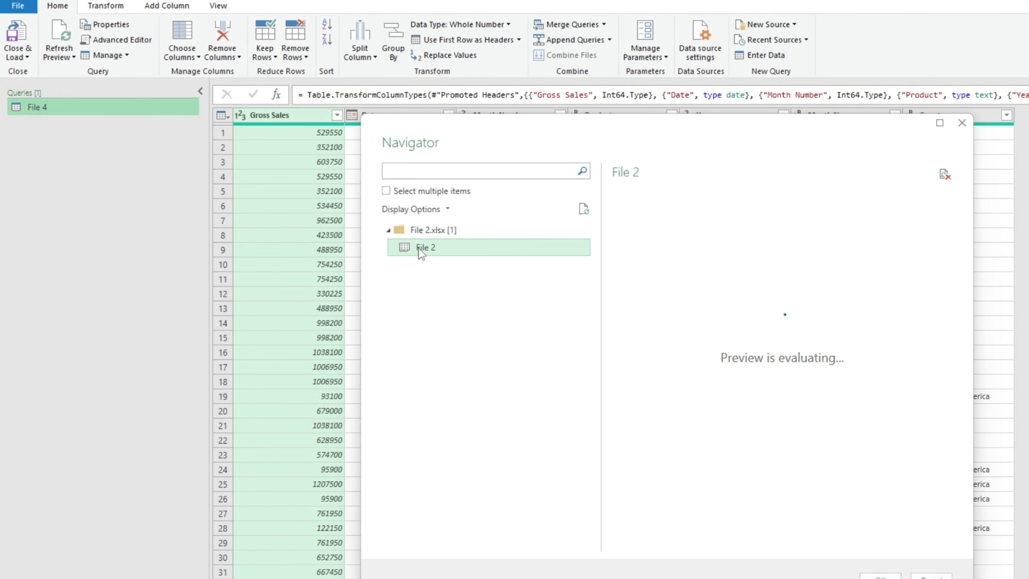
{"action": "left_click", "coordinate": [875, 574]}
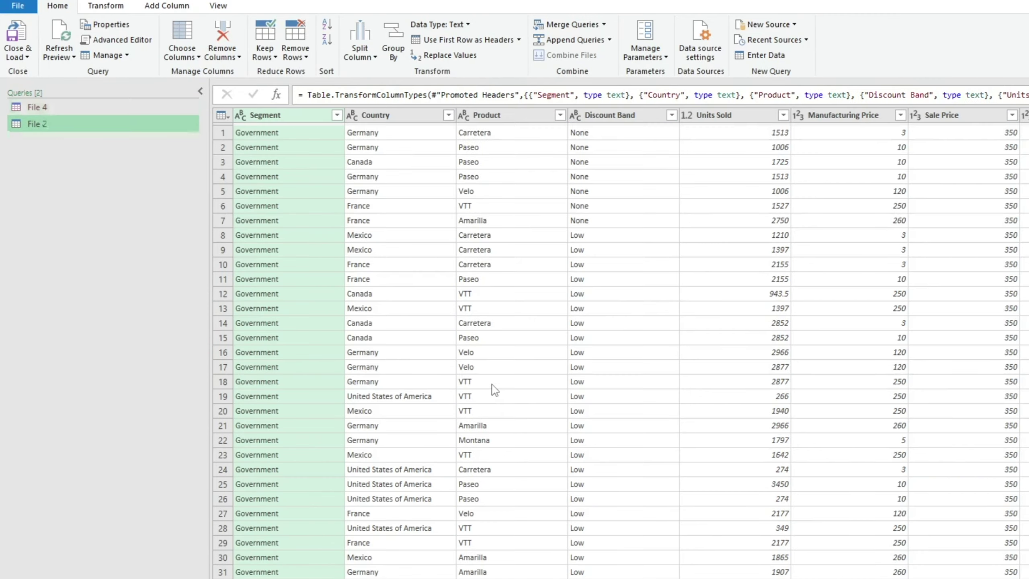
Step: Import File 3.xlsb as the File 3 query
{"action": "left_click", "coordinate": [789, 25]}
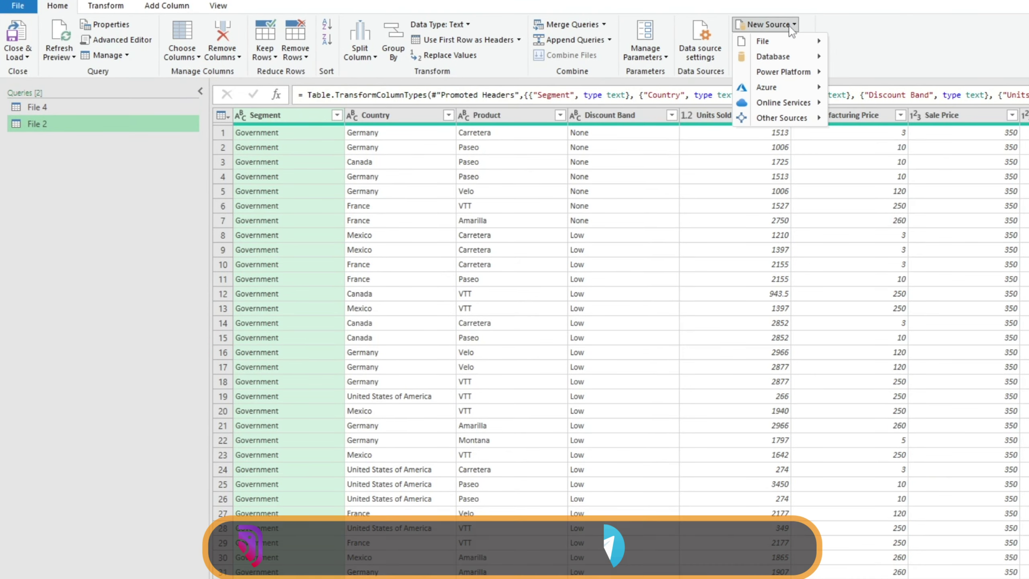
{"action": "left_click", "coordinate": [864, 51]}
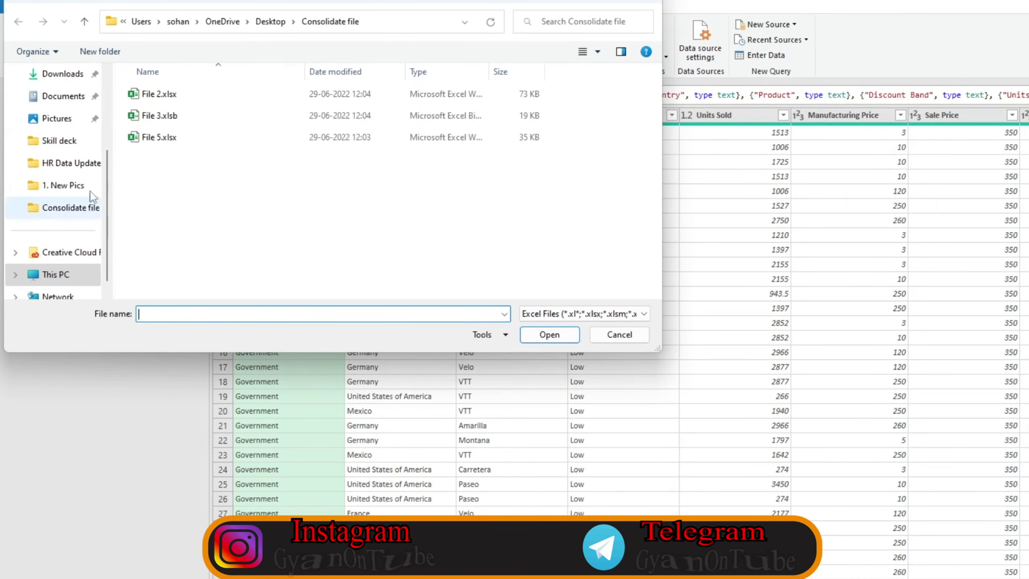
{"action": "left_click", "coordinate": [160, 115]}
{"action": "left_click", "coordinate": [540, 342]}
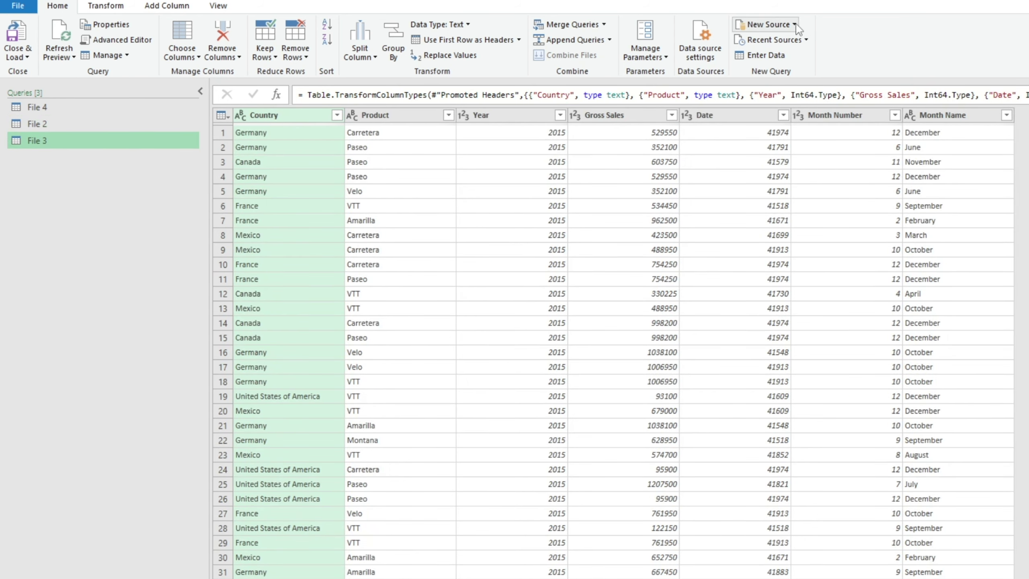
Step: Import the File 5 table from File 5.xlsx as a new query
{"action": "left_click", "coordinate": [795, 25]}
{"action": "left_click", "coordinate": [878, 49]}
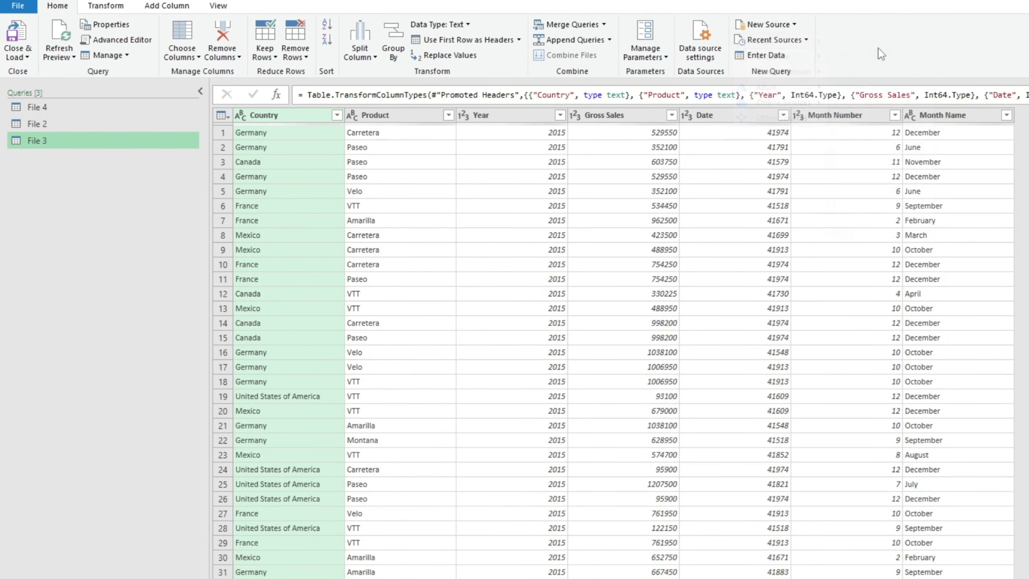
{"action": "left_click", "coordinate": [159, 138]}
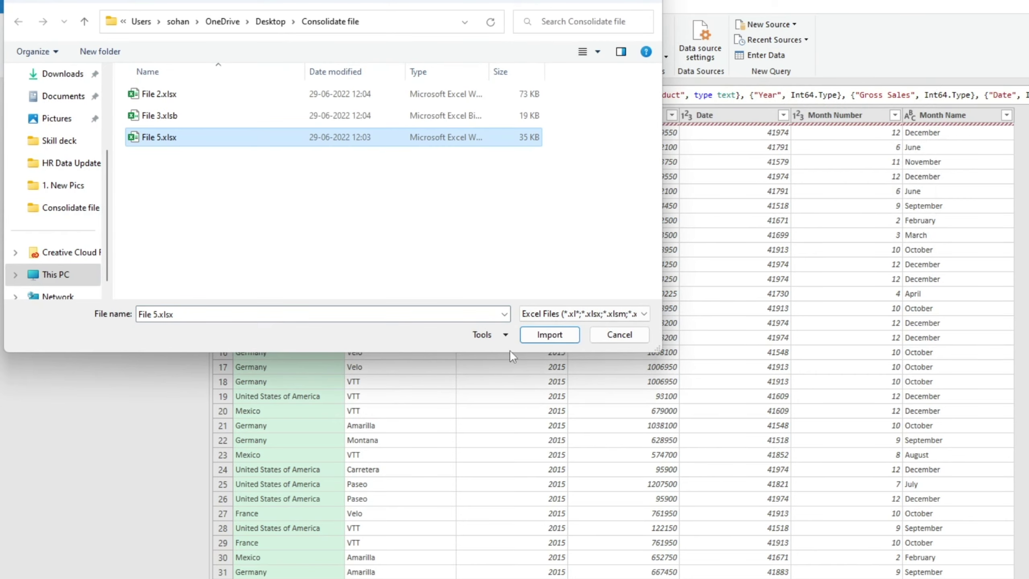
{"action": "left_click", "coordinate": [554, 337]}
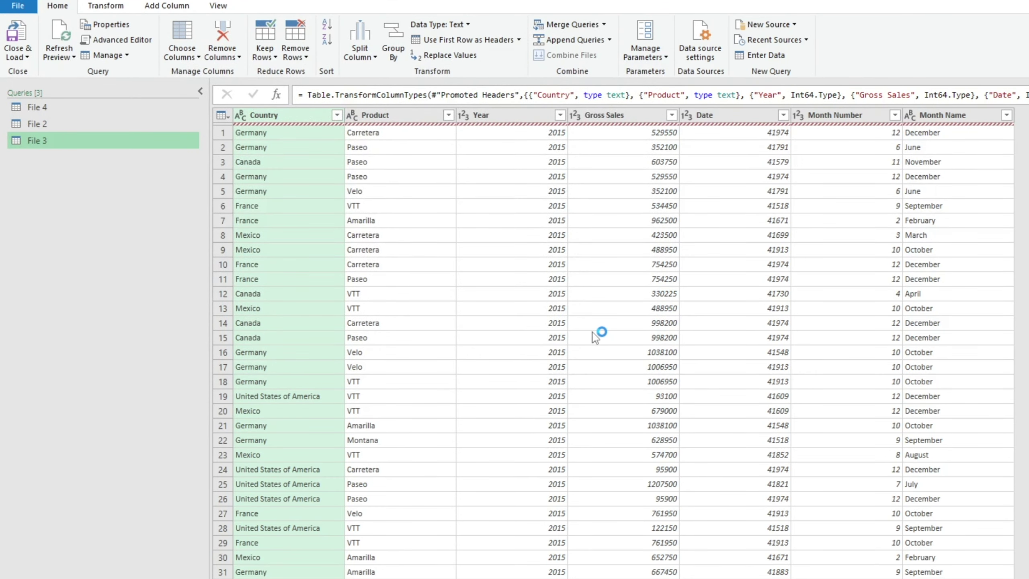
{"action": "left_click", "coordinate": [421, 248]}
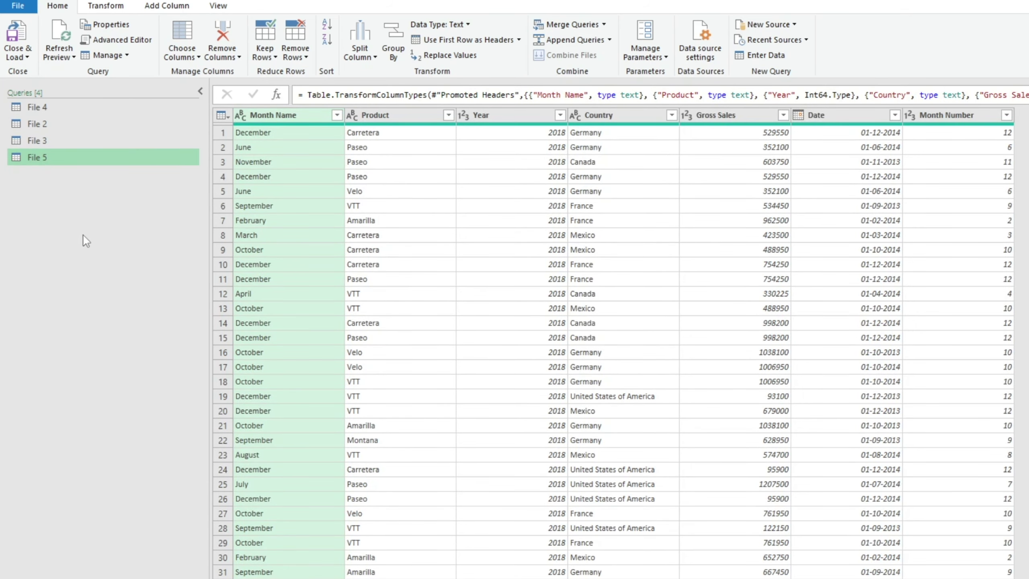
Step: Import Table001 (Page 1) from File 1.pdf as a new query
{"action": "left_click", "coordinate": [790, 26]}
{"action": "mouse_move", "coordinate": [776, 41]}
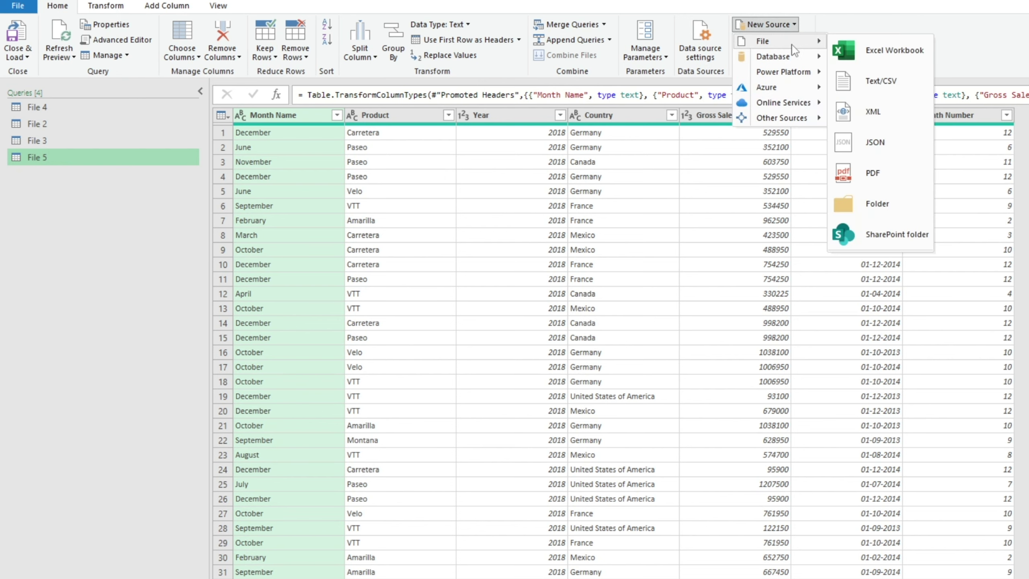
{"action": "left_click", "coordinate": [875, 179]}
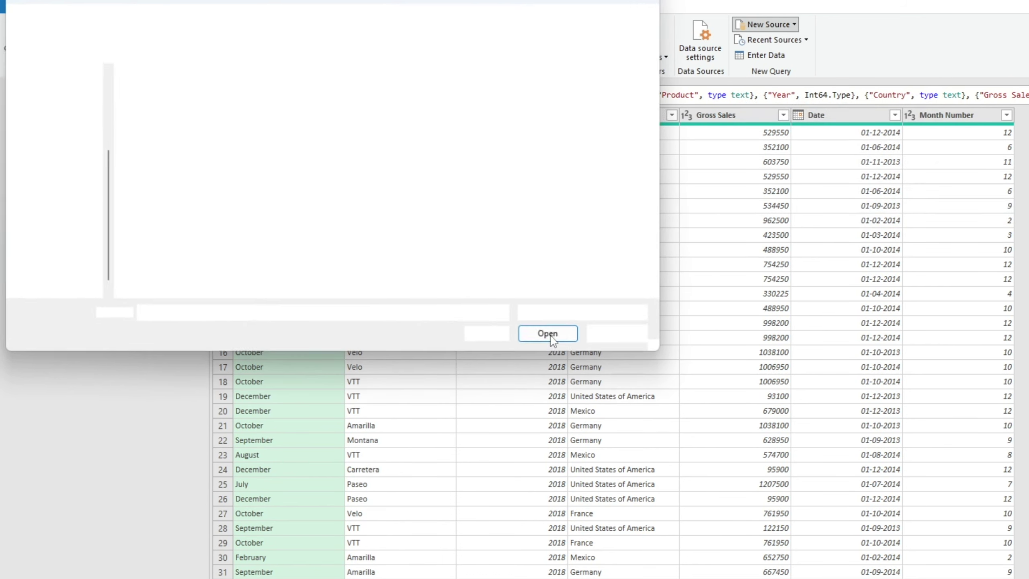
{"action": "left_click", "coordinate": [157, 94]}
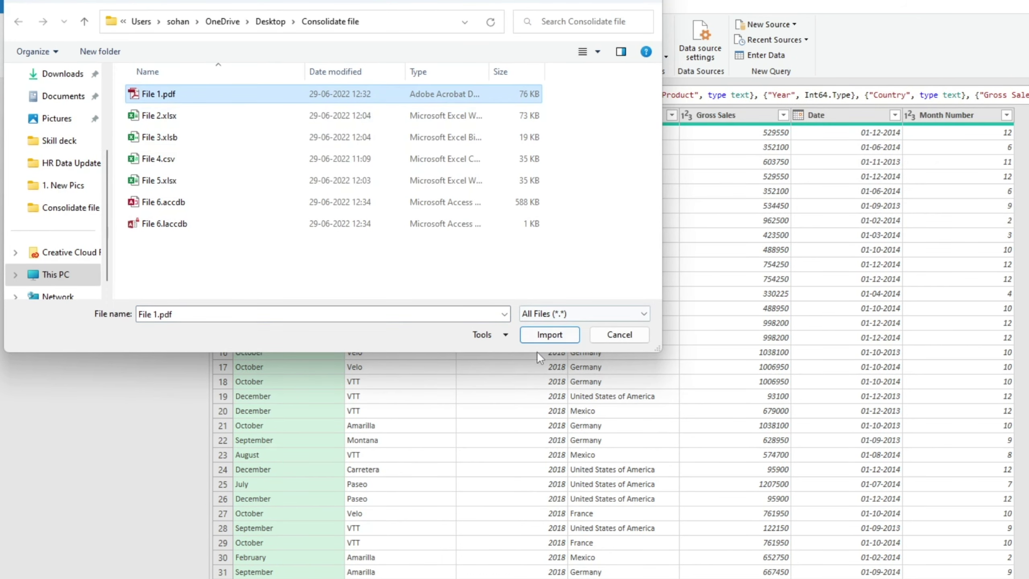
{"action": "left_click", "coordinate": [549, 334]}
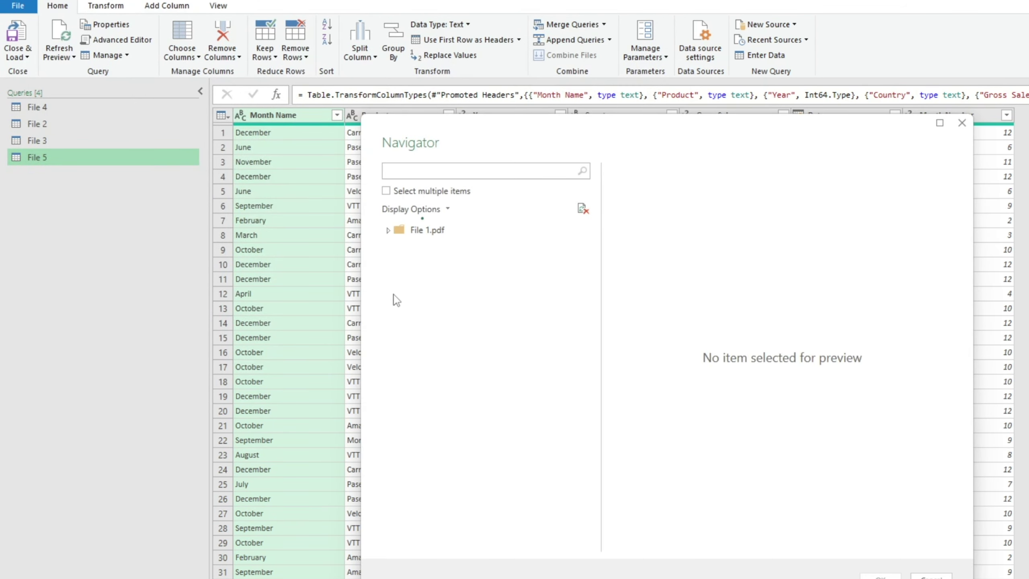
{"action": "left_click", "coordinate": [451, 249]}
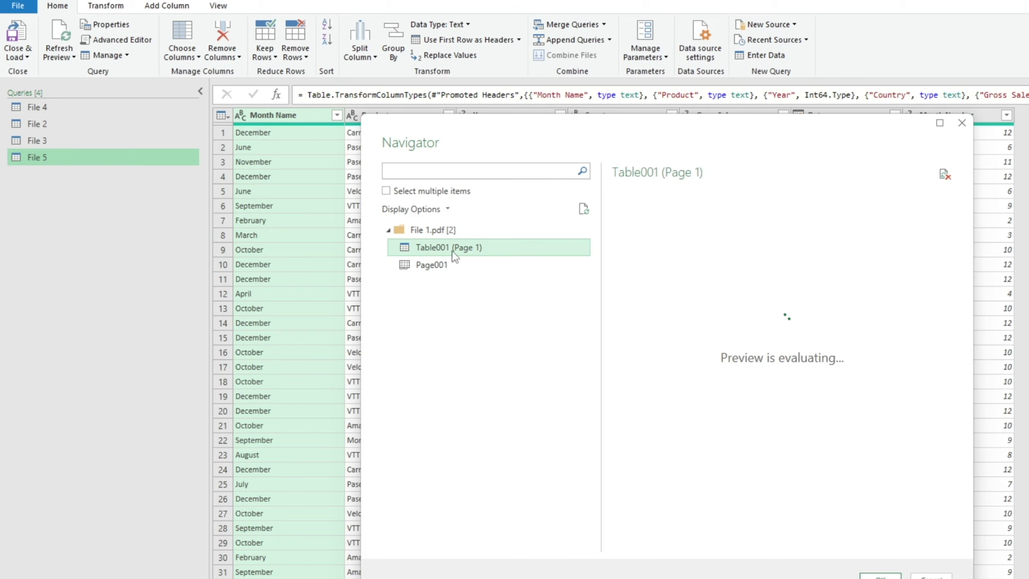
{"action": "left_click", "coordinate": [879, 574]}
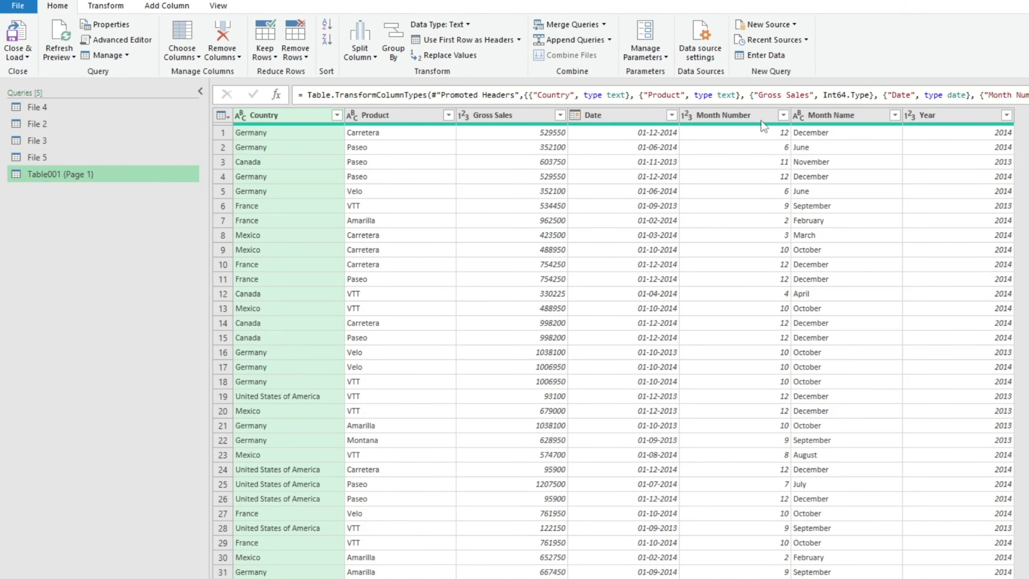
{"action": "left_click", "coordinate": [796, 24]}
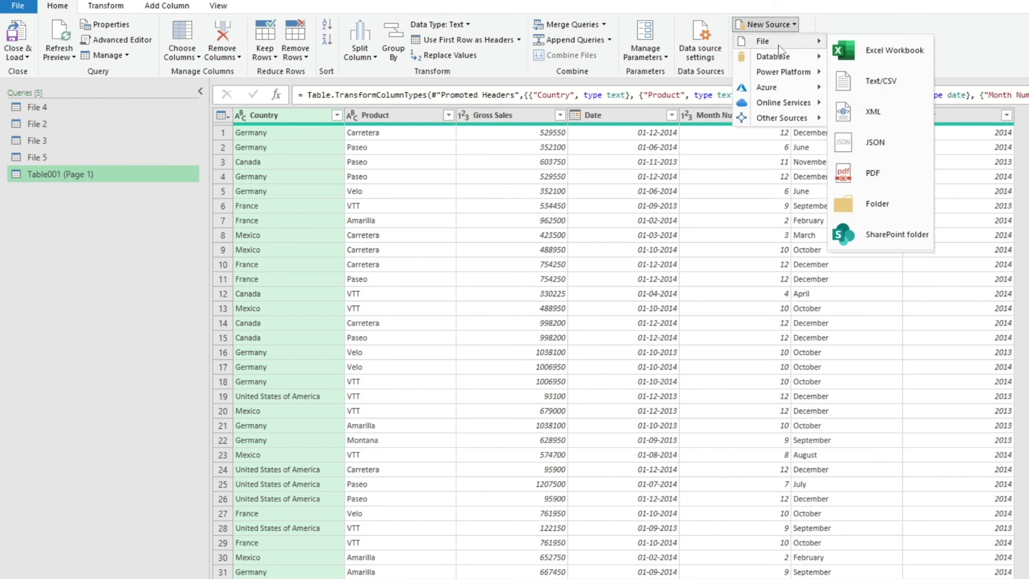
{"action": "mouse_move", "coordinate": [773, 56]}
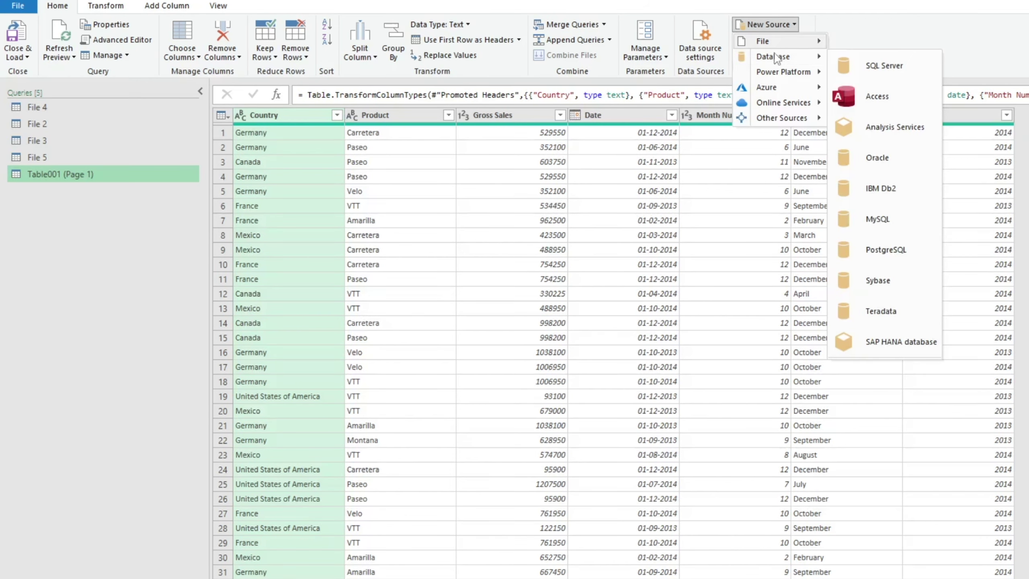
Step: Load the File 5 table from the File 6.accdb Access database as a query
{"action": "left_click", "coordinate": [877, 96]}
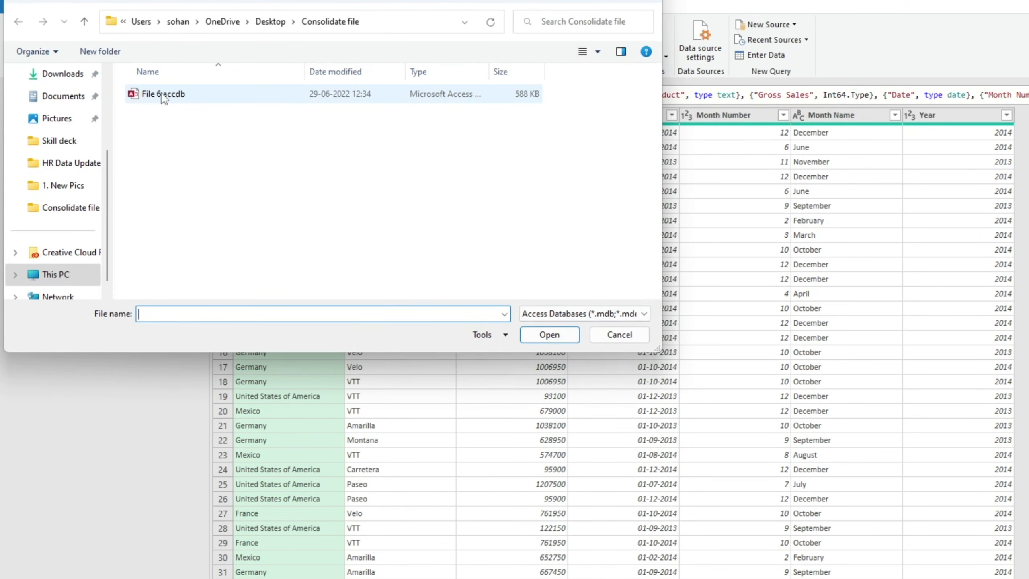
{"action": "left_click", "coordinate": [163, 96]}
{"action": "left_click", "coordinate": [545, 334]}
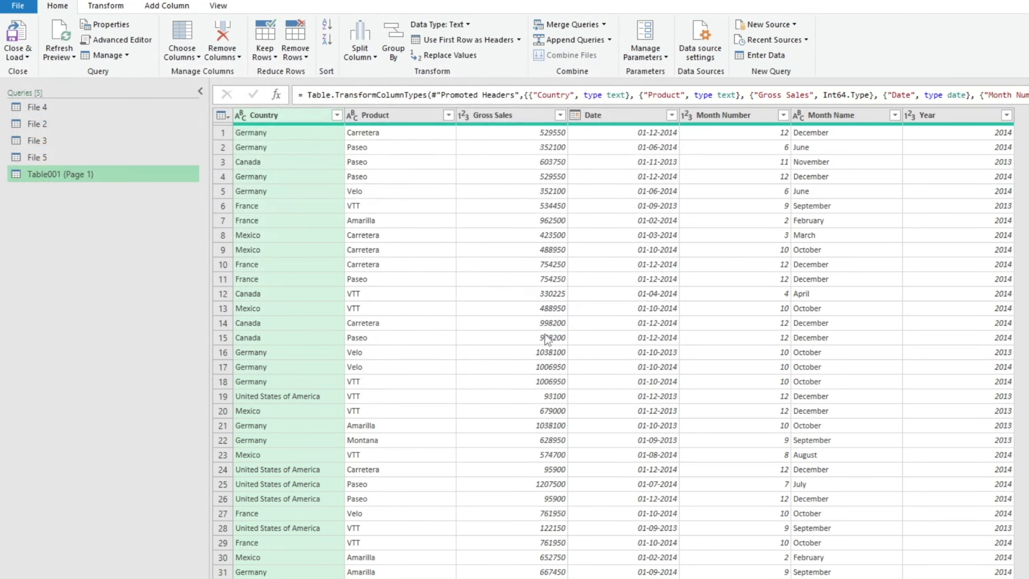
{"action": "left_click", "coordinate": [425, 248]}
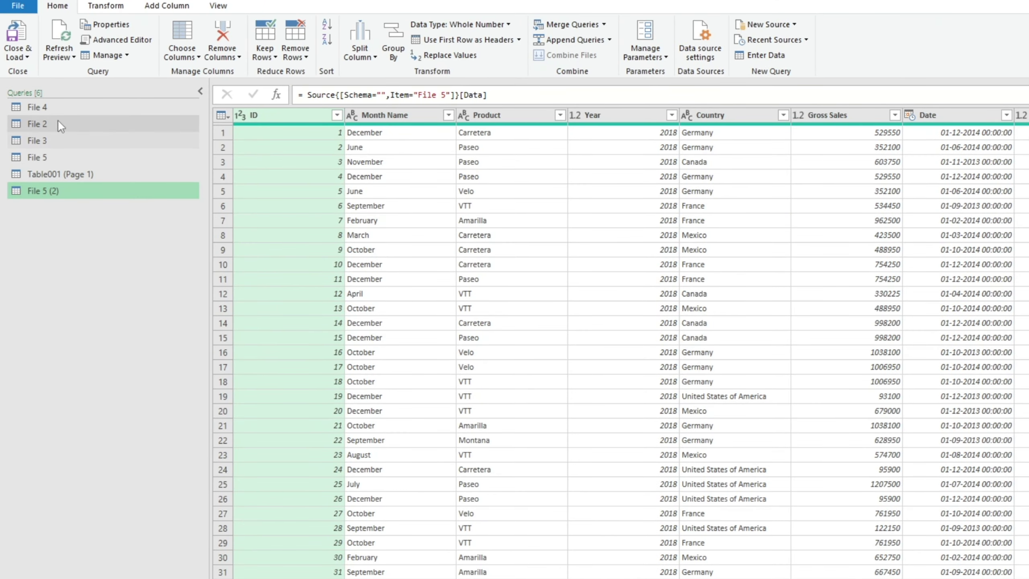
Step: Review the File 4 and File 2 query columns, including File 2's Sale Price column
{"action": "left_click", "coordinate": [37, 108]}
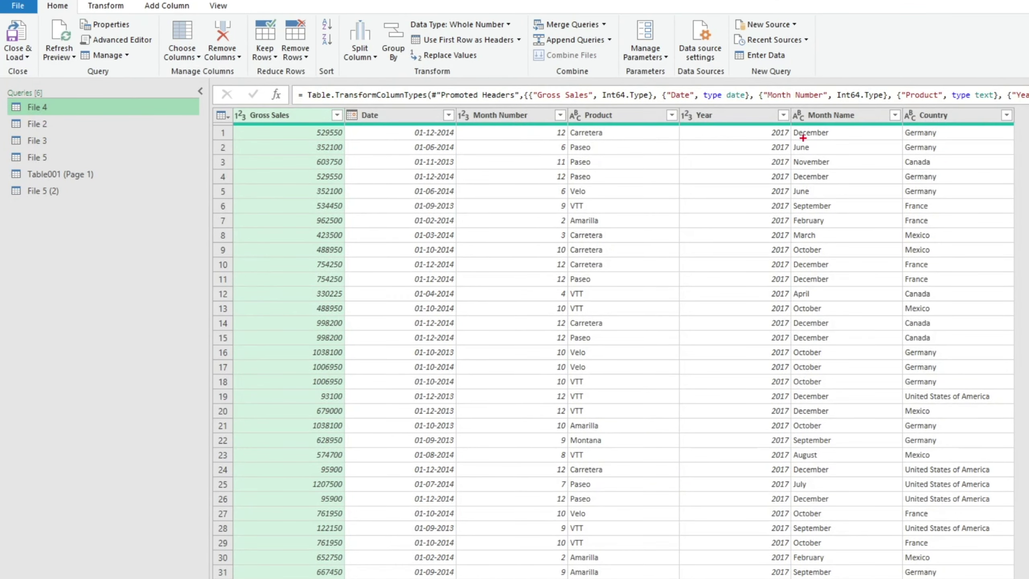
{"action": "left_click_drag", "start_coordinate": [686, 99], "coordinate": [800, 388]}
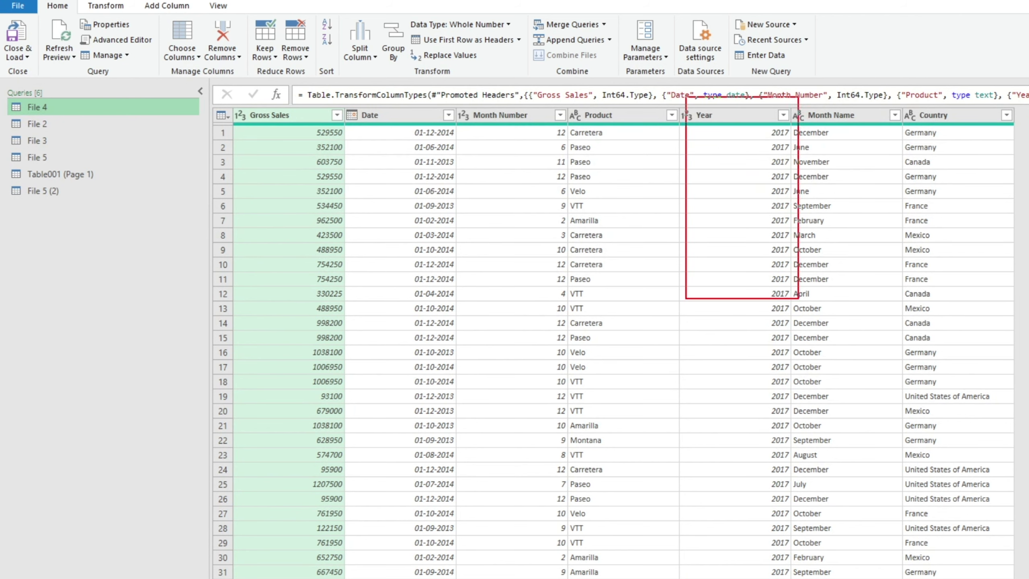
{"action": "left_click", "coordinate": [42, 125]}
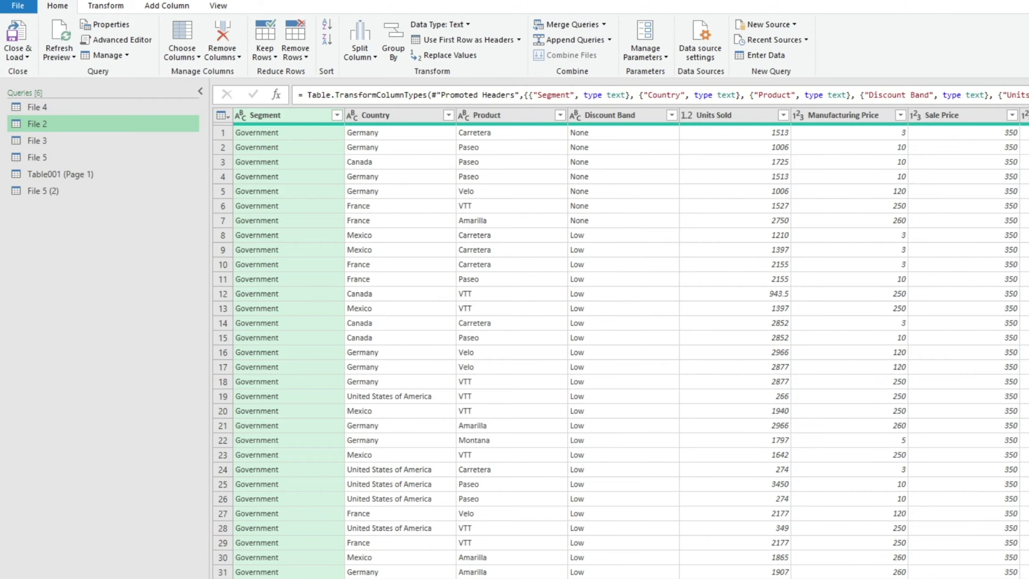
{"action": "scroll", "coordinate": [619, 348], "scroll_direction": "down", "scroll_amount": 3}
{"action": "left_click", "coordinate": [941, 114]}
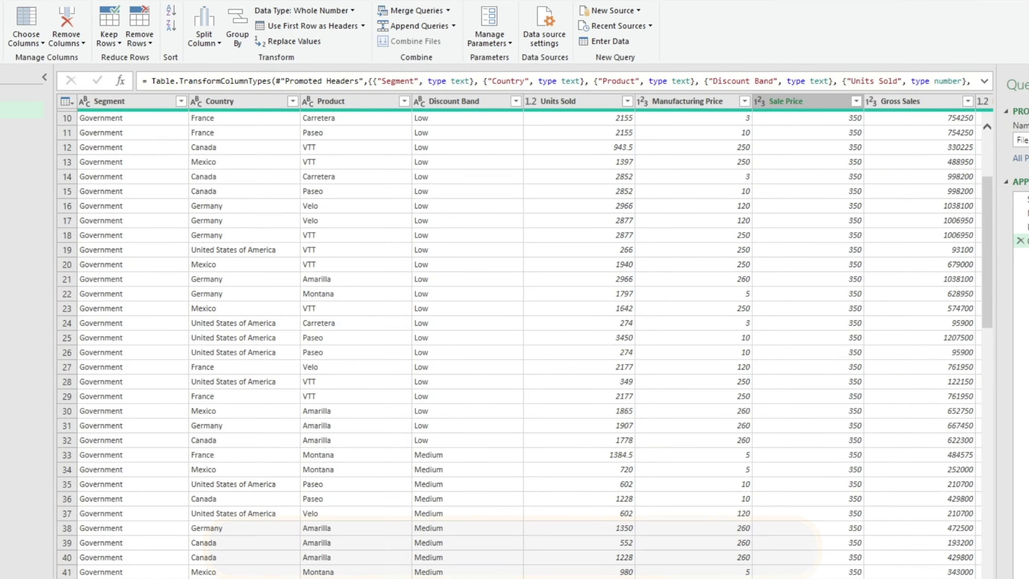
{"action": "scroll", "coordinate": [534, 337], "scroll_direction": "right", "scroll_amount": 5}
{"action": "scroll", "coordinate": [534, 337], "scroll_direction": "right", "scroll_amount": 3}
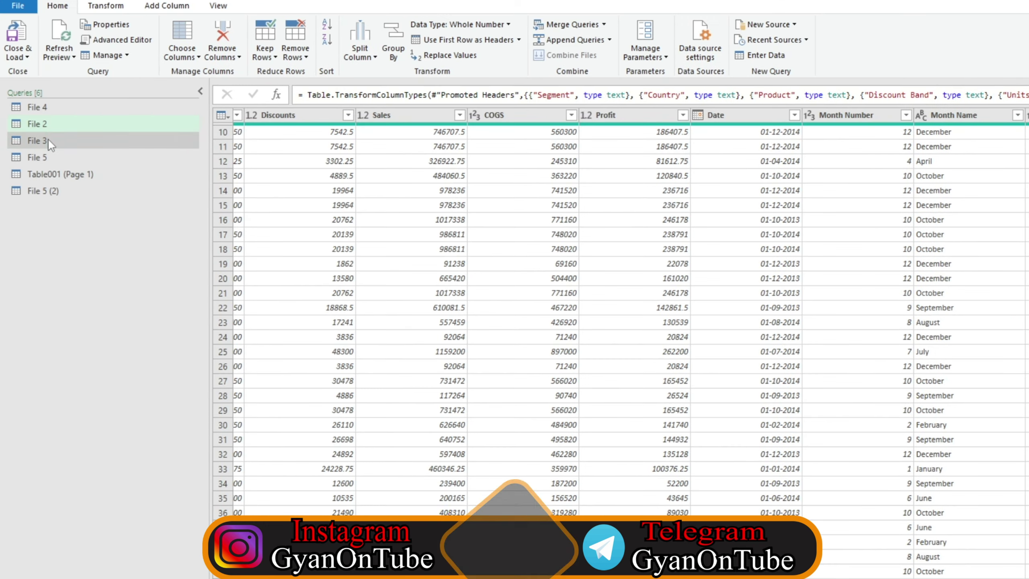
Step: Review File 3, File 5, Table001 (Page 1) and File 5 (2), then return to File 4
{"action": "left_click", "coordinate": [38, 140]}
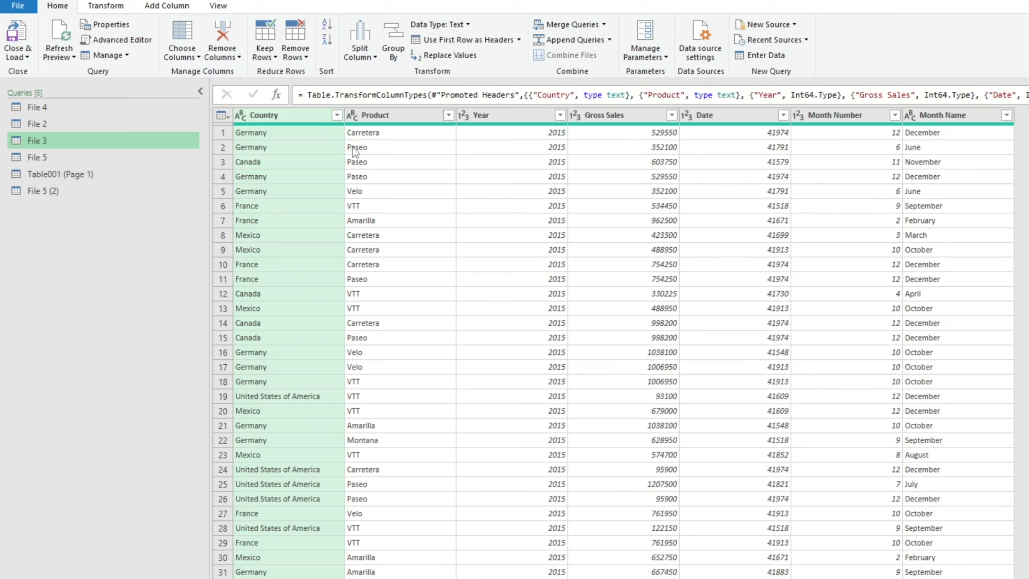
{"action": "left_click", "coordinate": [45, 156]}
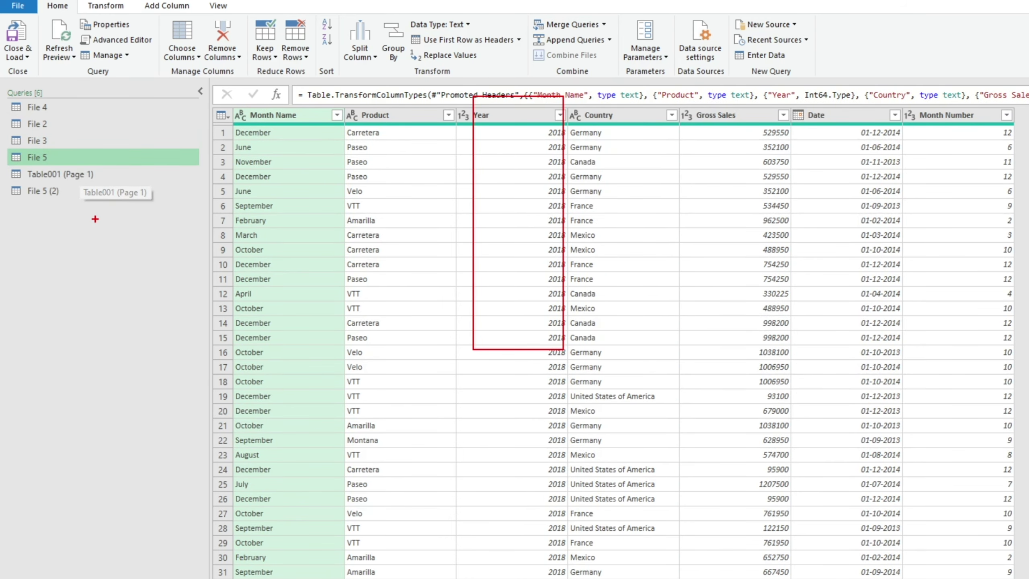
{"action": "left_click", "coordinate": [49, 176]}
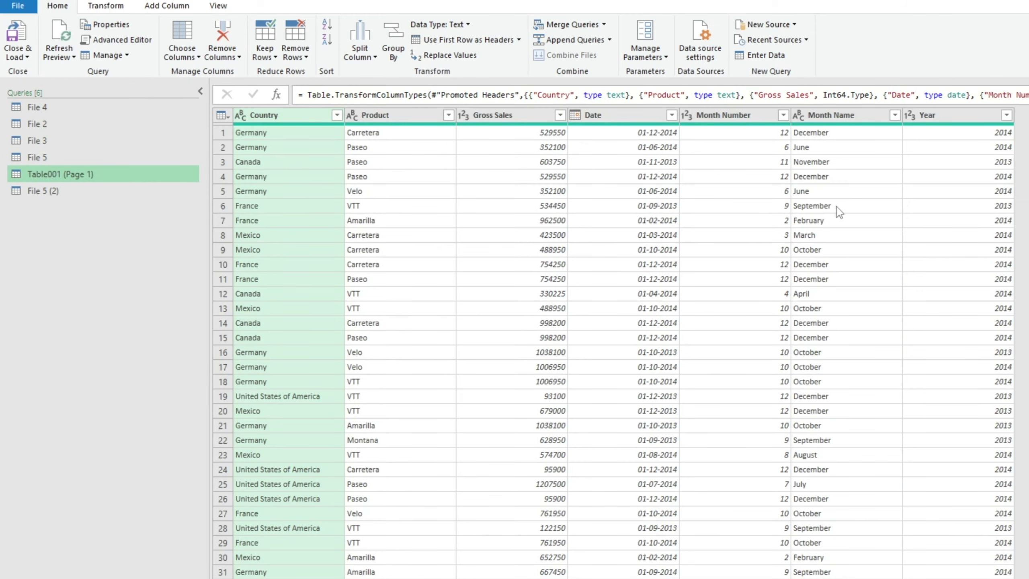
{"action": "left_click", "coordinate": [41, 193]}
{"action": "left_click", "coordinate": [44, 111]}
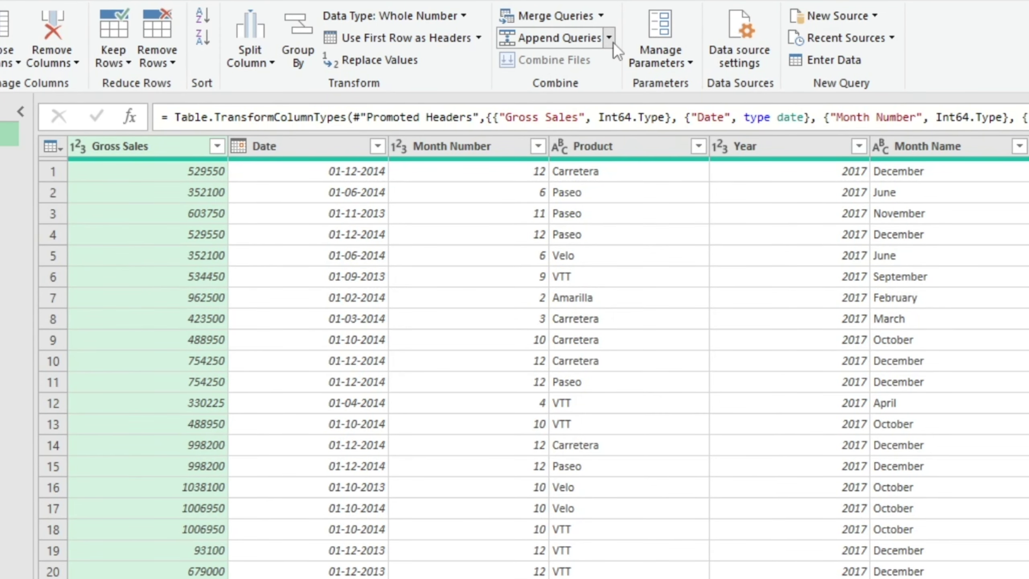
Step: Append File 2, File 3, File 5, Table001 (Page 1) and File 5 (2) to File 4 as a new query
{"action": "left_click", "coordinate": [610, 37]}
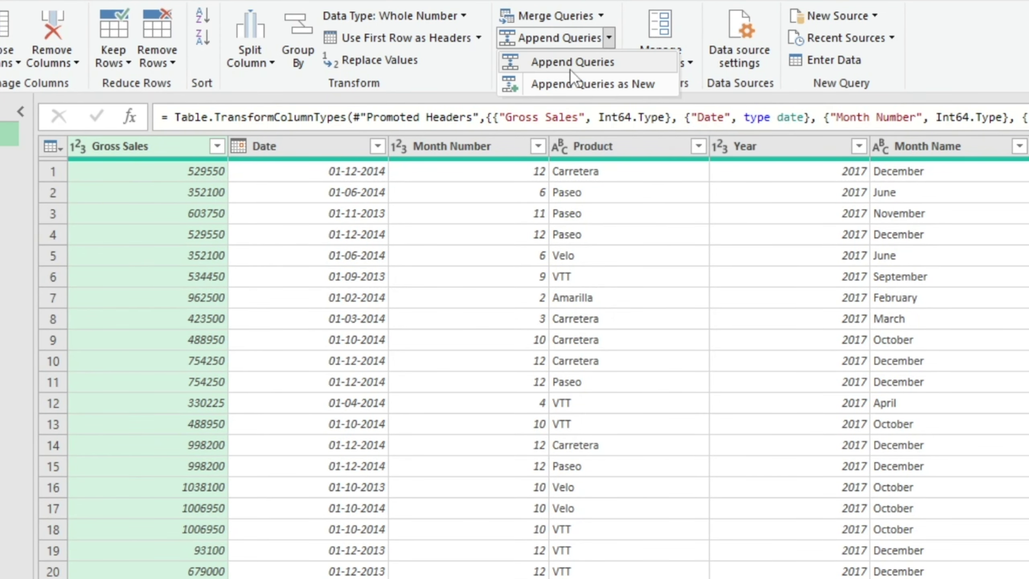
{"action": "left_click", "coordinate": [602, 86]}
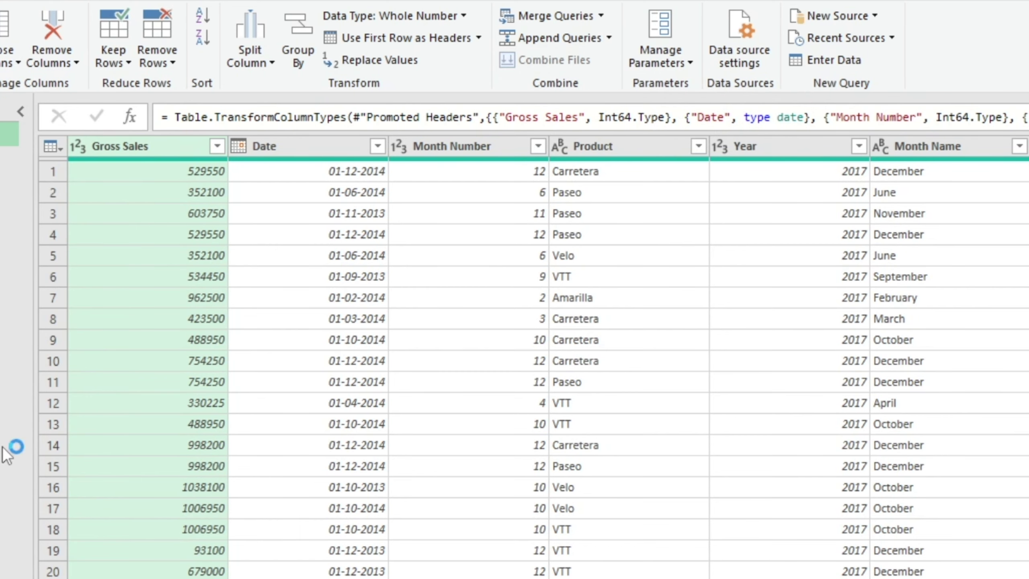
{"action": "left_click_drag", "start_coordinate": [352, 277], "coordinate": [547, 287]}
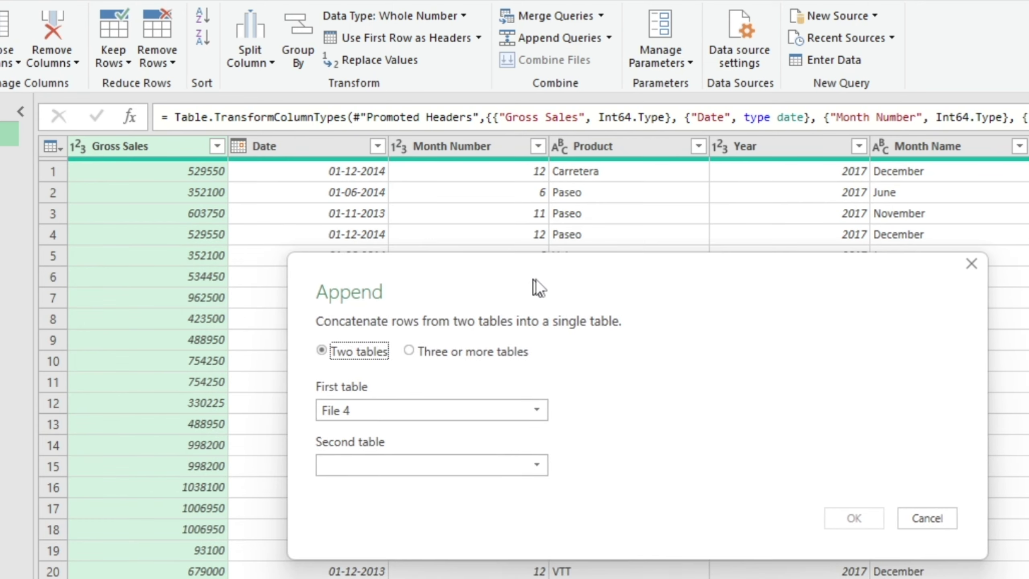
{"action": "left_click_drag", "start_coordinate": [616, 394], "coordinate": [609, 377]}
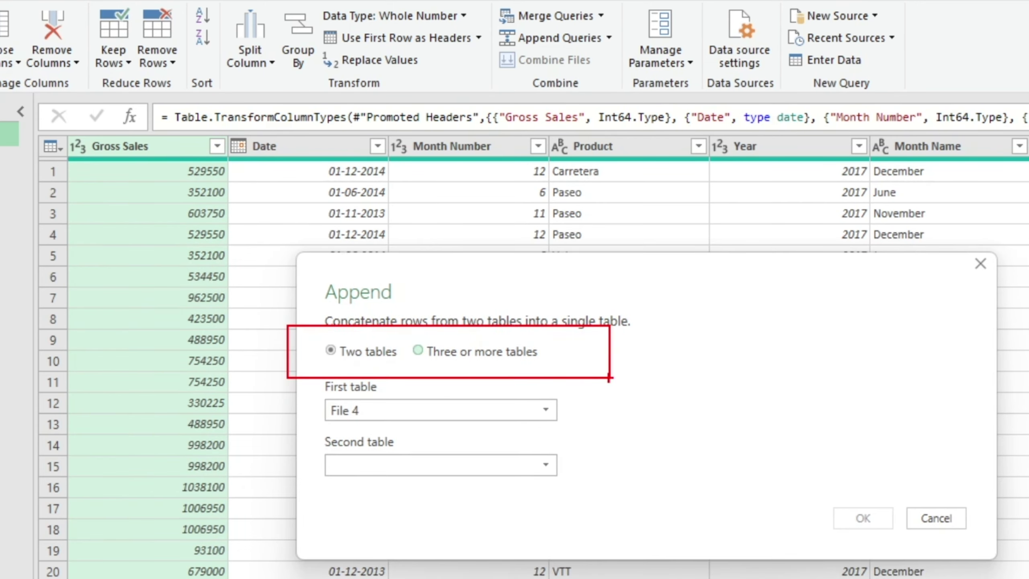
{"action": "left_click_drag", "start_coordinate": [449, 349], "coordinate": [551, 279]}
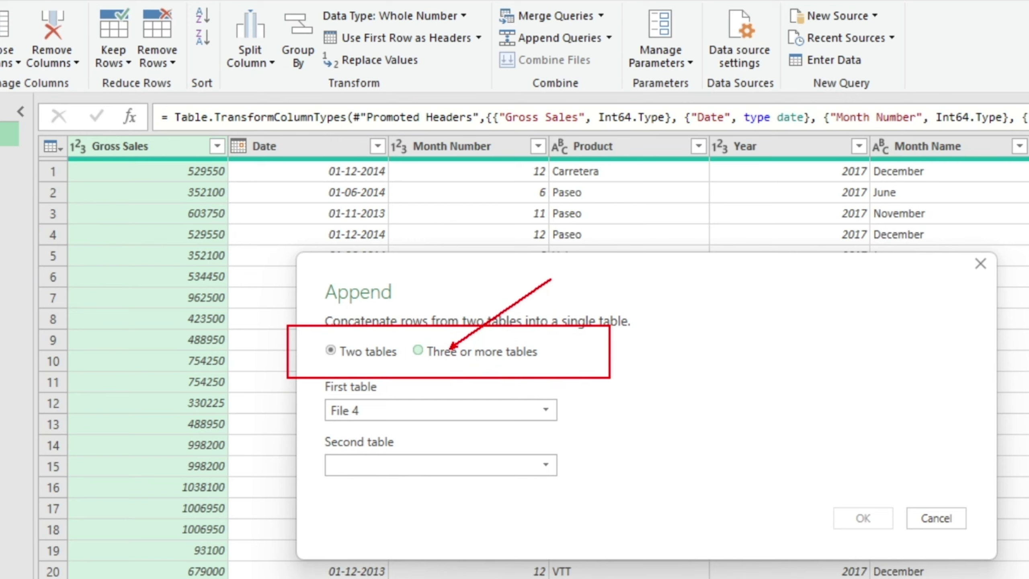
{"action": "left_click", "coordinate": [421, 351]}
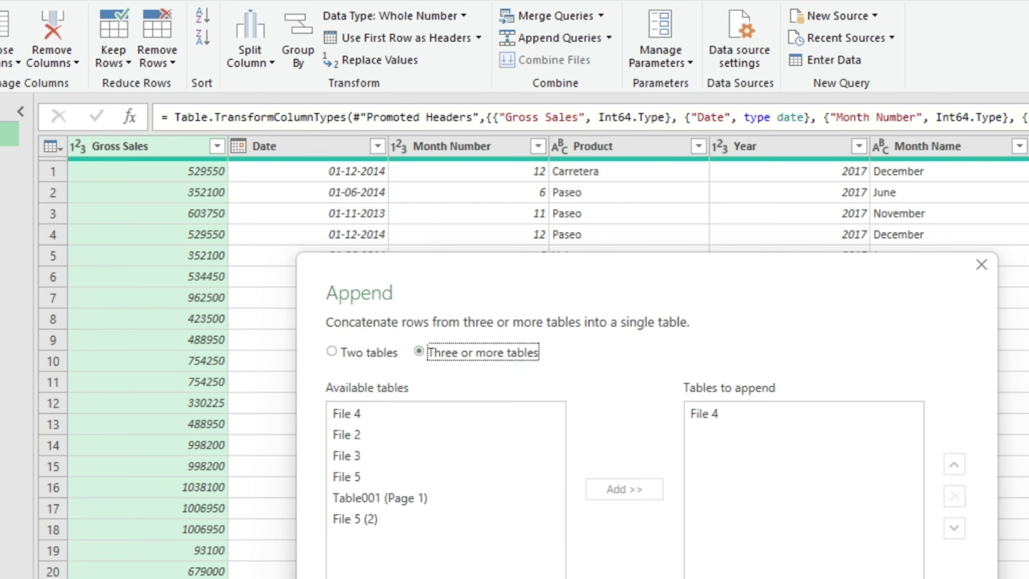
{"action": "left_click", "coordinate": [346, 436]}
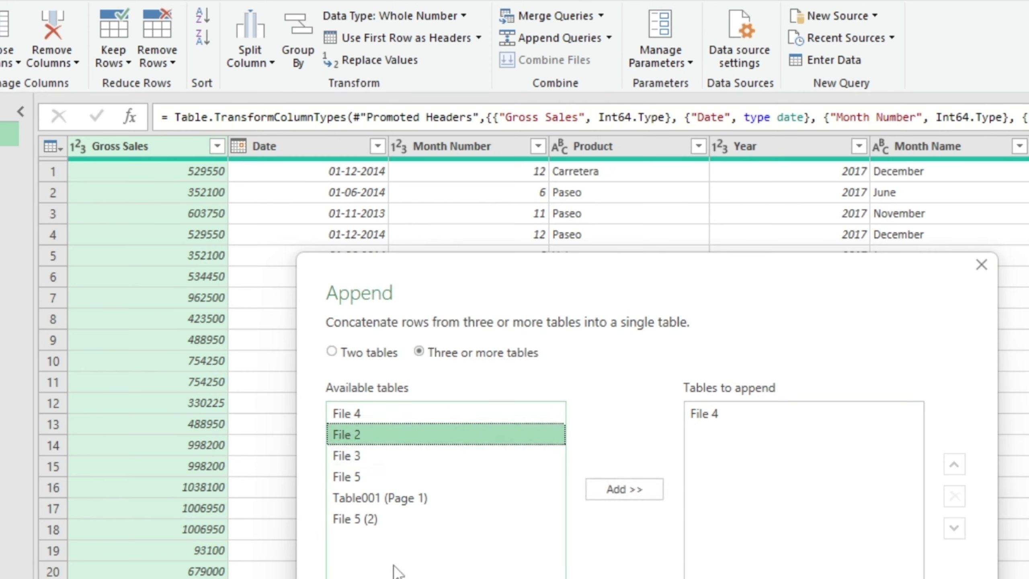
{"action": "left_click", "coordinate": [368, 522], "text": "shift"}
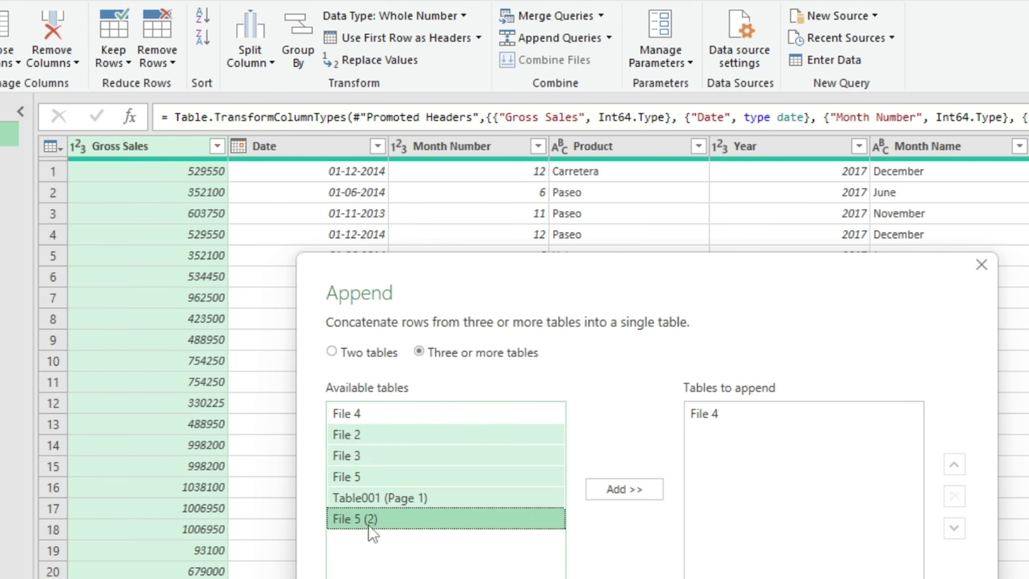
{"action": "left_click", "coordinate": [630, 491]}
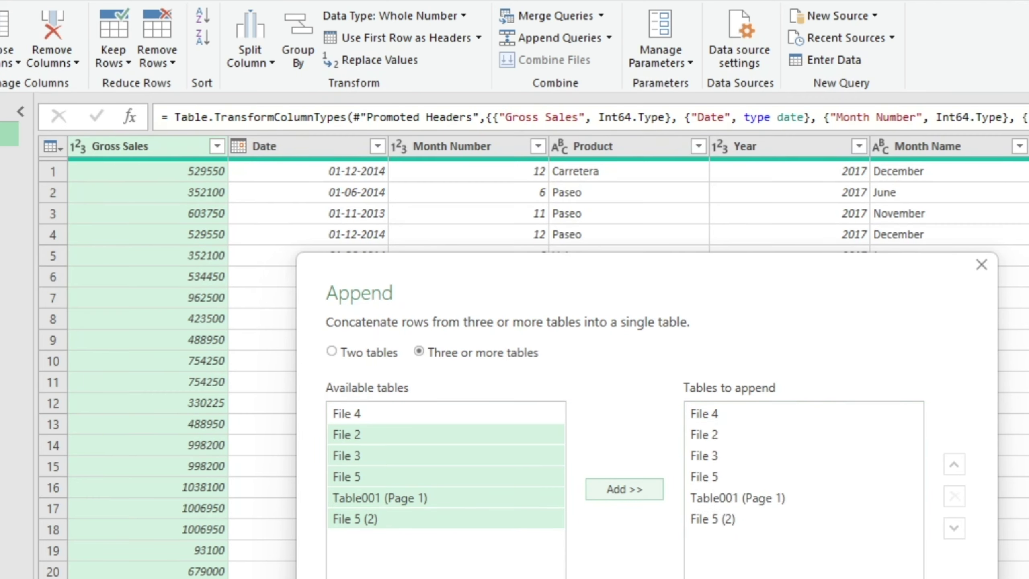
{"action": "key", "text": "Return"}
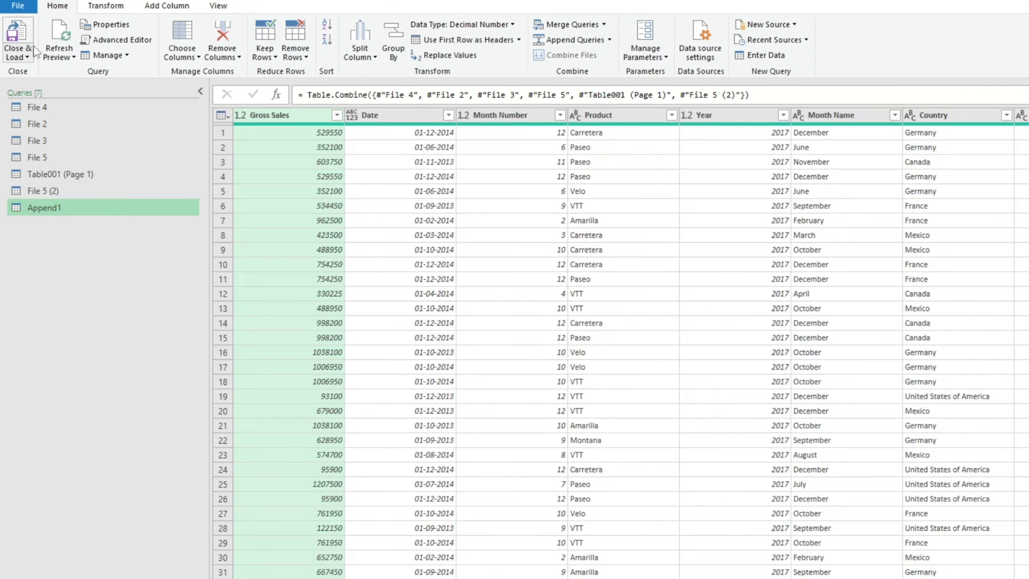
Step: Close the Power Query Editor and load all seven queries, including Append1, to worksheets
{"action": "left_click", "coordinate": [27, 58]}
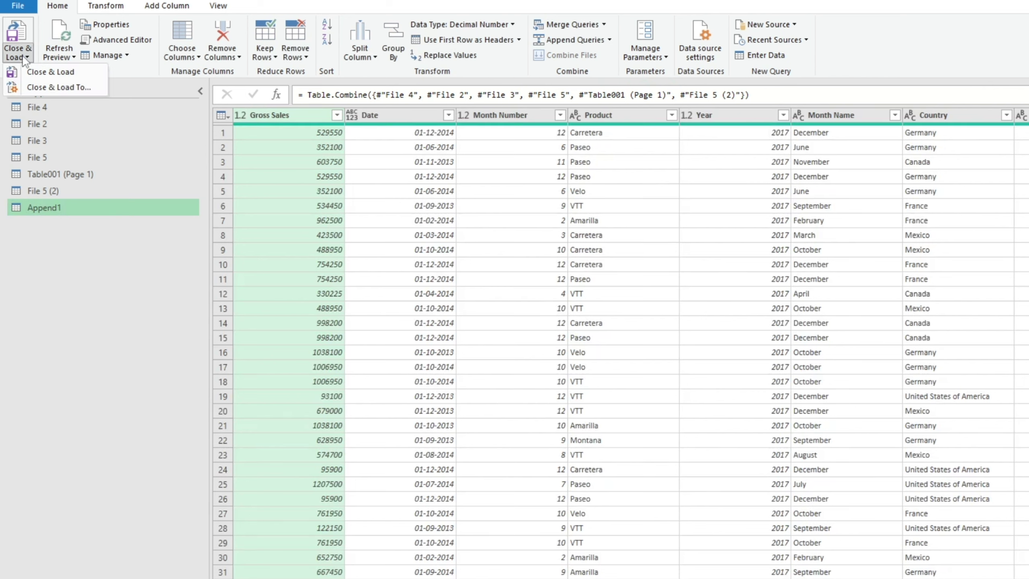
{"action": "left_click", "coordinate": [51, 72]}
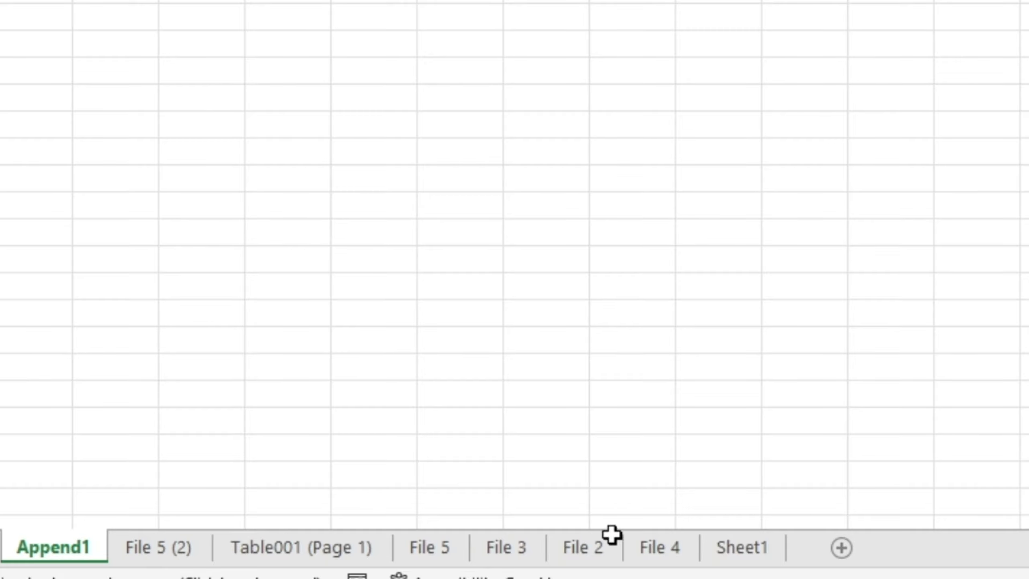
Step: Bring up the Append1 sheet showing the combined table, Gross Sales through Units Sold
{"action": "left_click", "coordinate": [765, 547]}
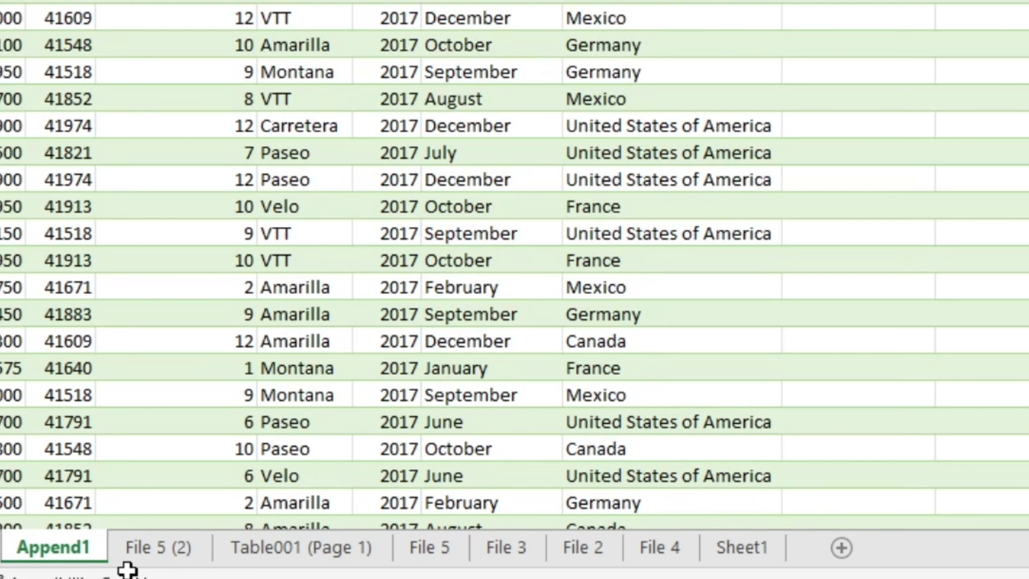
{"action": "left_click_drag", "start_coordinate": [2, 523], "coordinate": [110, 568]}
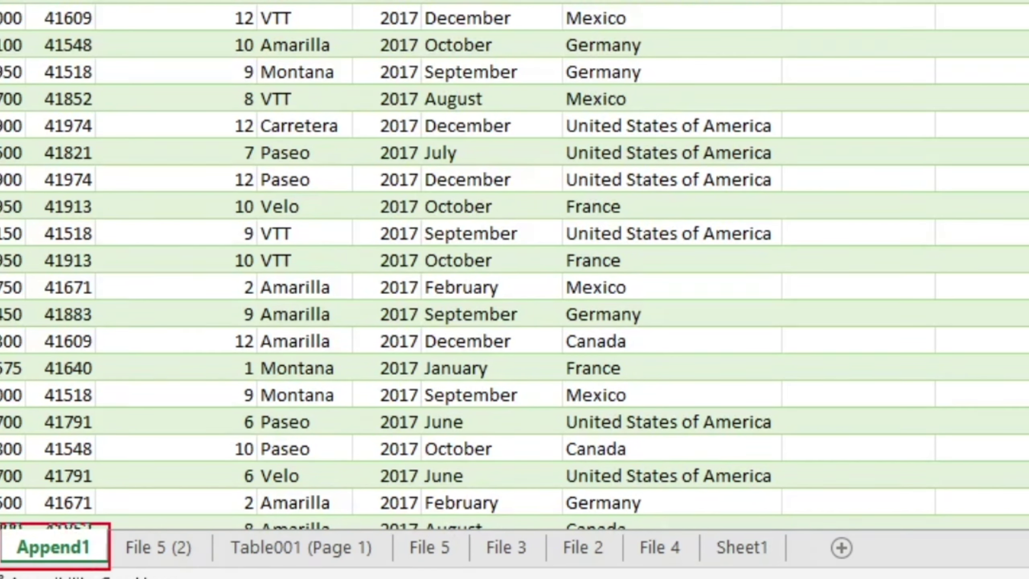
{"action": "key", "text": "Escape"}
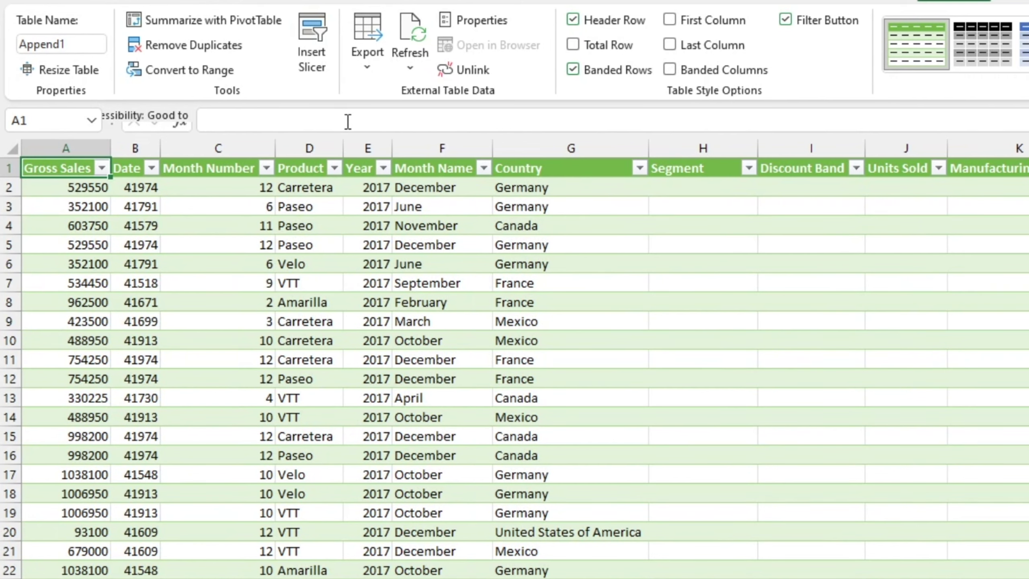
{"action": "left_click_drag", "start_coordinate": [338, 120], "coordinate": [438, 345]}
{"action": "key", "text": "Escape"}
{"action": "left_click", "coordinate": [383, 168]}
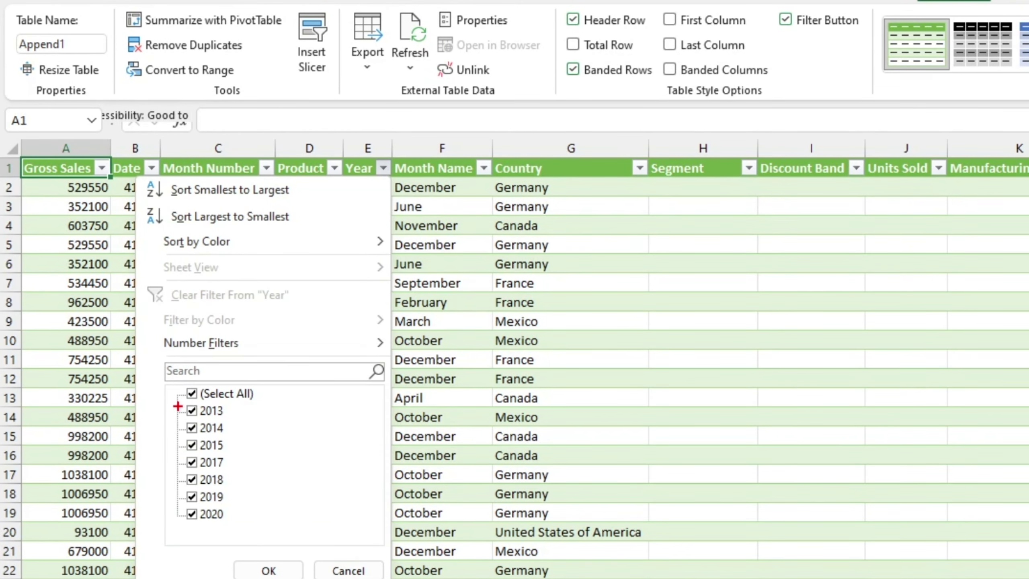
{"action": "left_click_drag", "start_coordinate": [174, 376], "coordinate": [279, 539]}
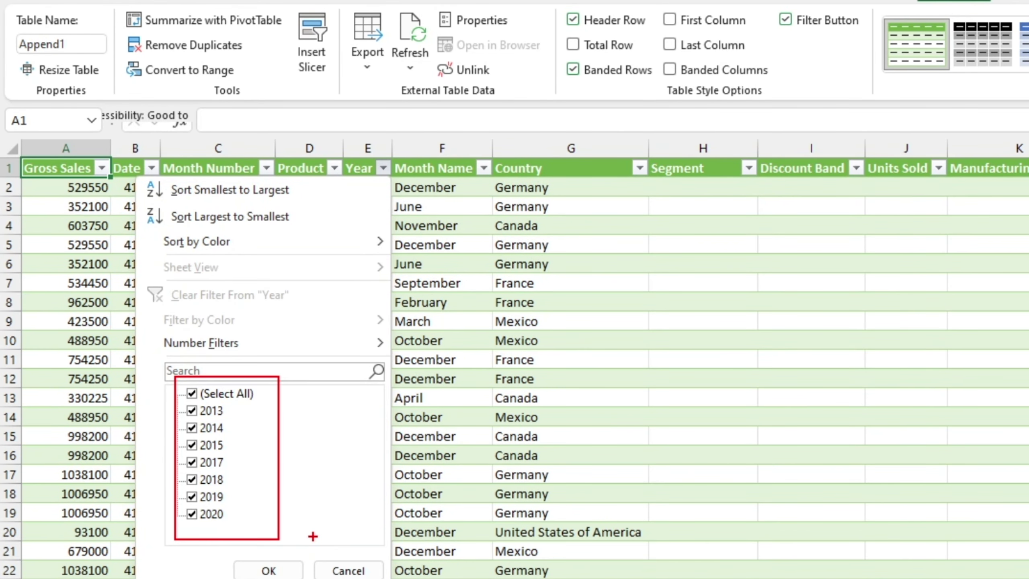
{"action": "left_click", "coordinate": [266, 566]}
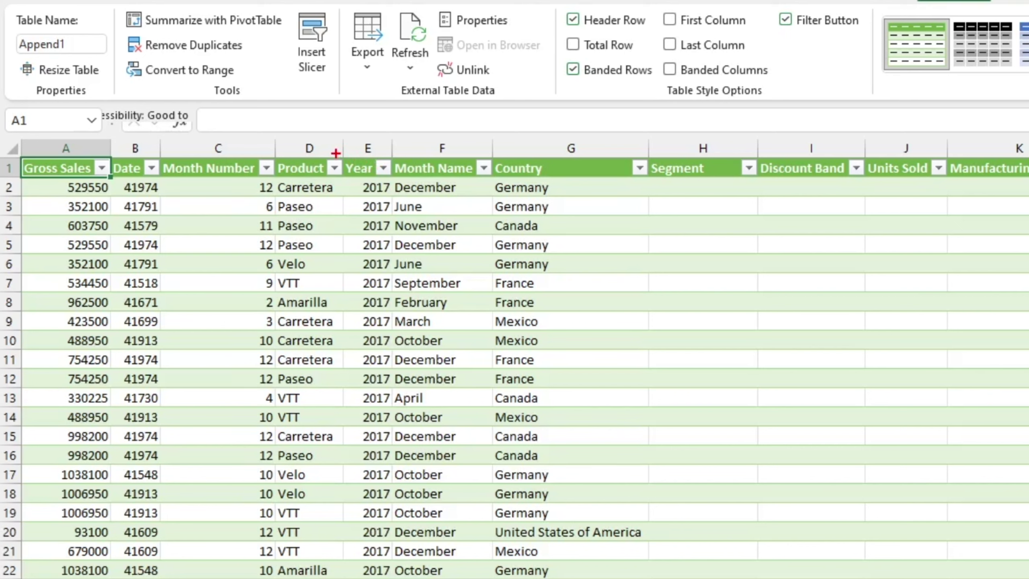
{"action": "left_click_drag", "start_coordinate": [336, 153], "coordinate": [399, 182]}
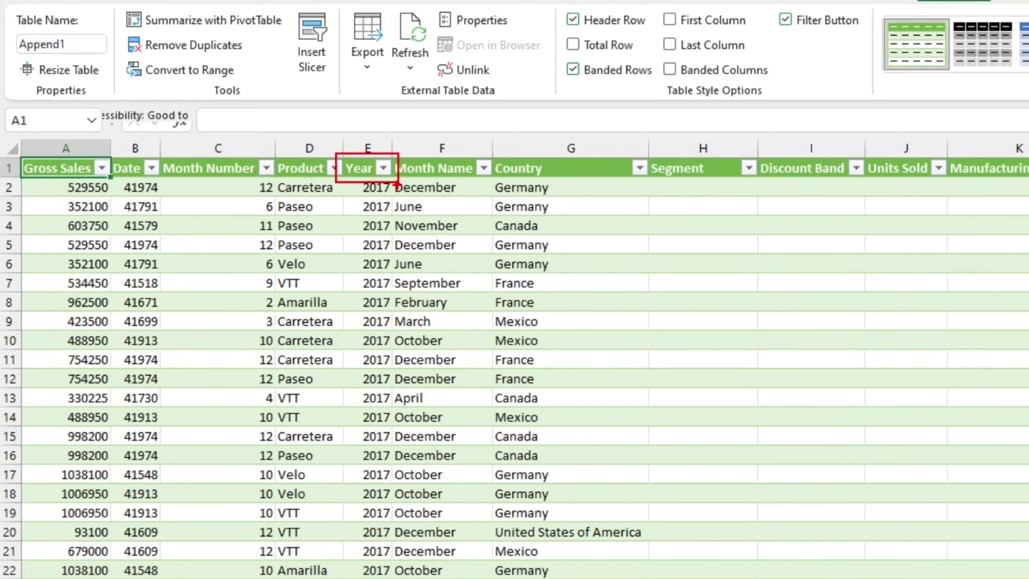